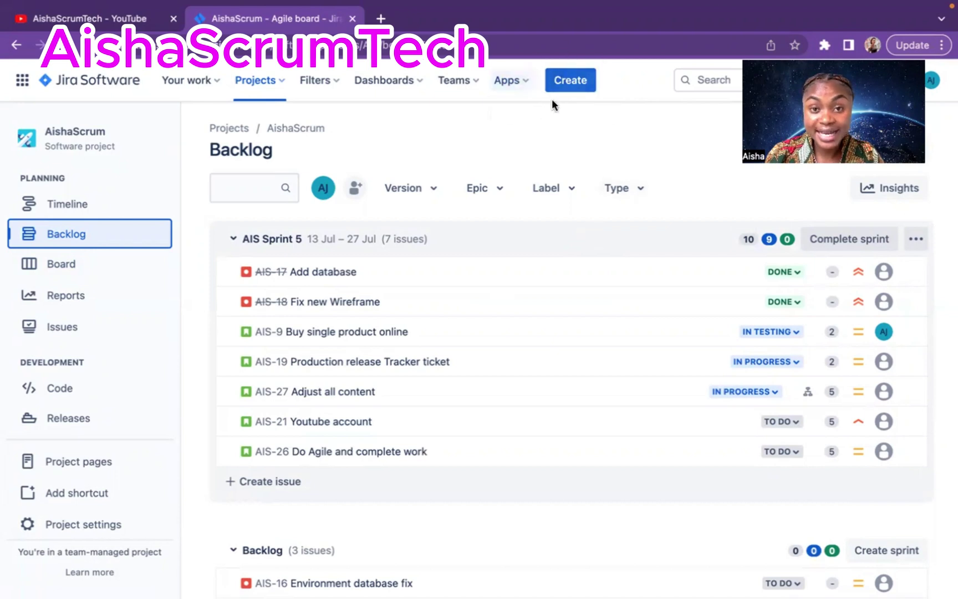
# View the issue types available in the new-issue form, and close the form without creating anything
pyautogui.click(562, 83)
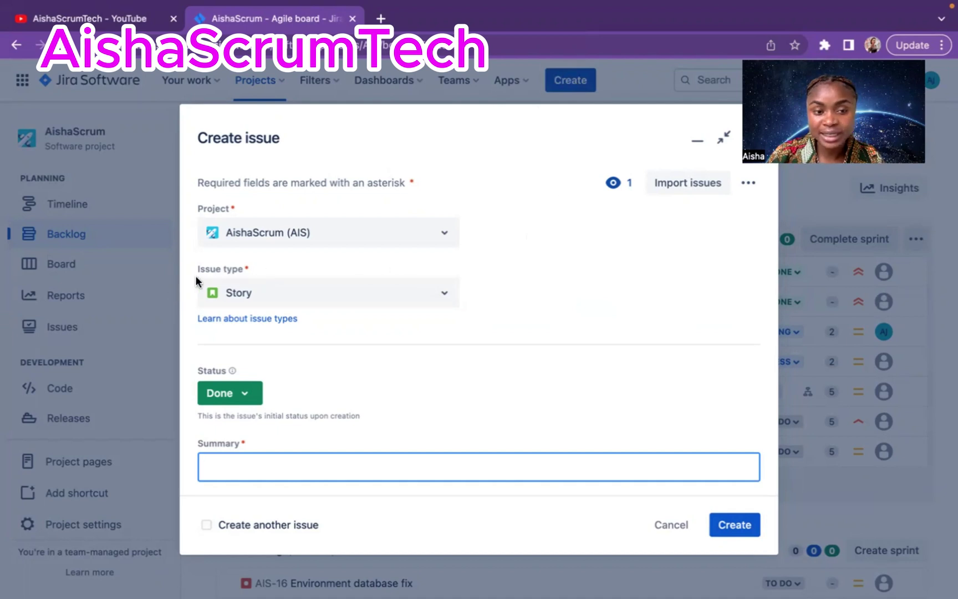
pyautogui.click(442, 294)
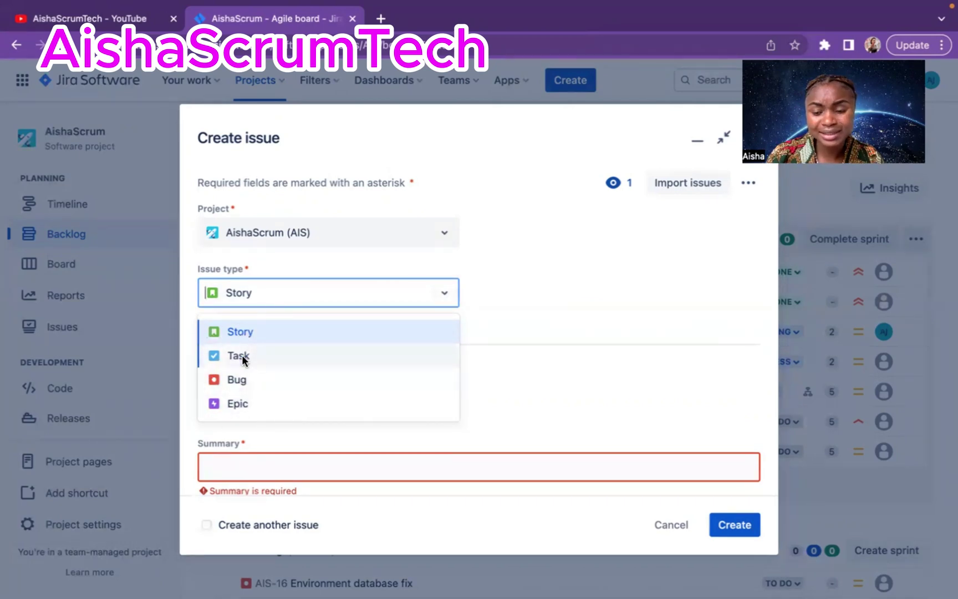
pyautogui.click(746, 138)
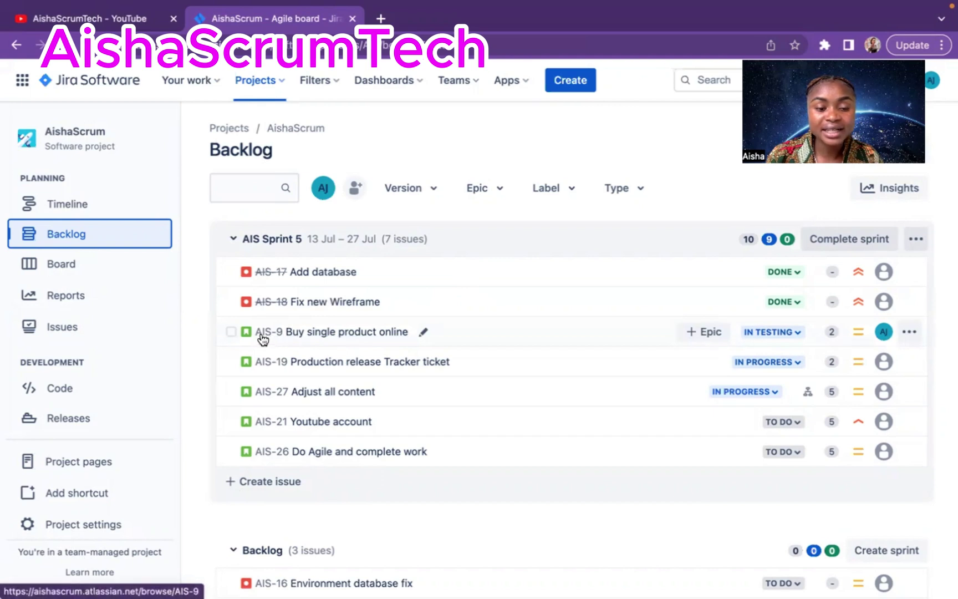
# Open the backlog story "Buy single product online" on its own page and add a child issue titled "I would like to buy bag"
pyautogui.click(318, 332)
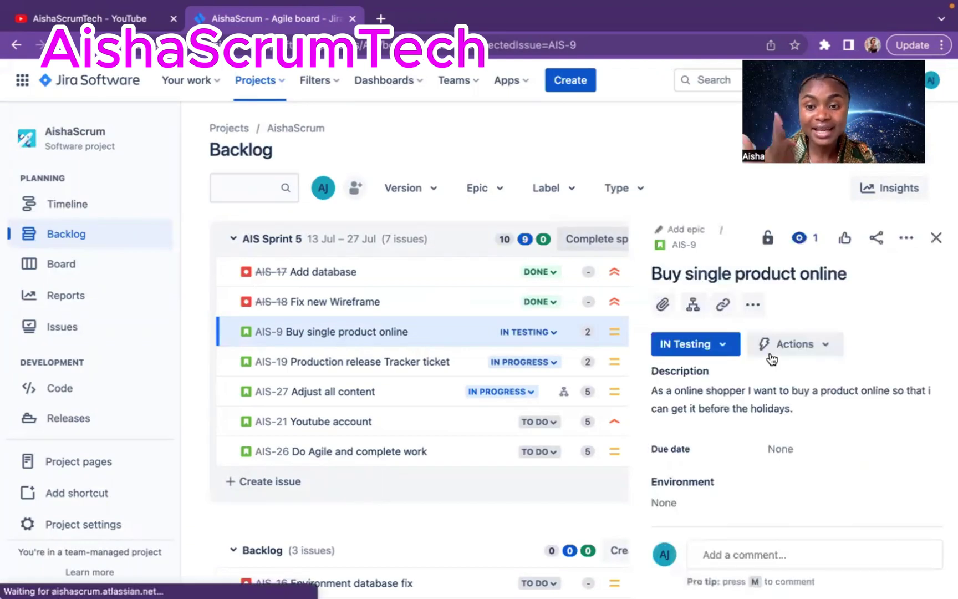
pyautogui.click(683, 245)
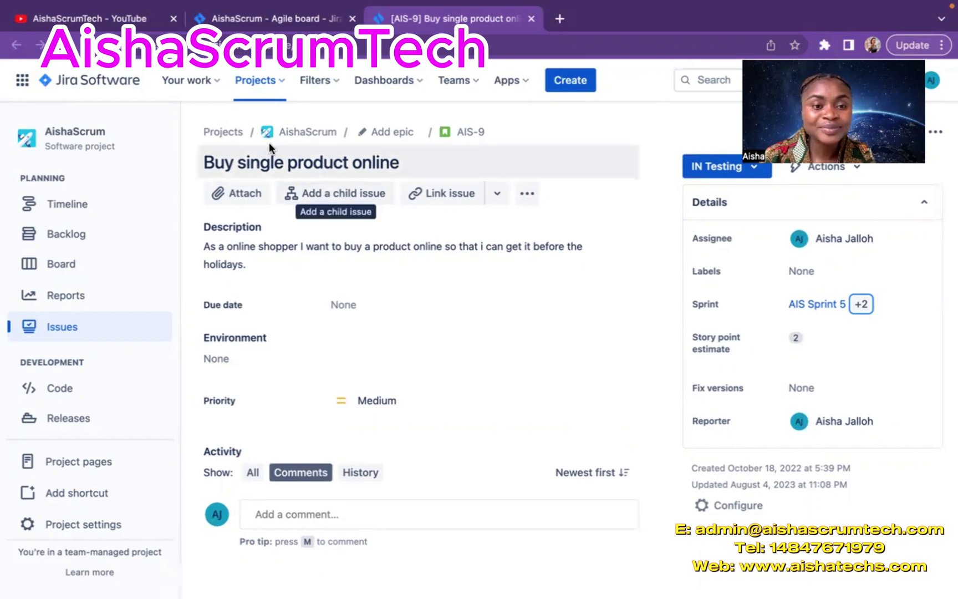
pyautogui.click(298, 197)
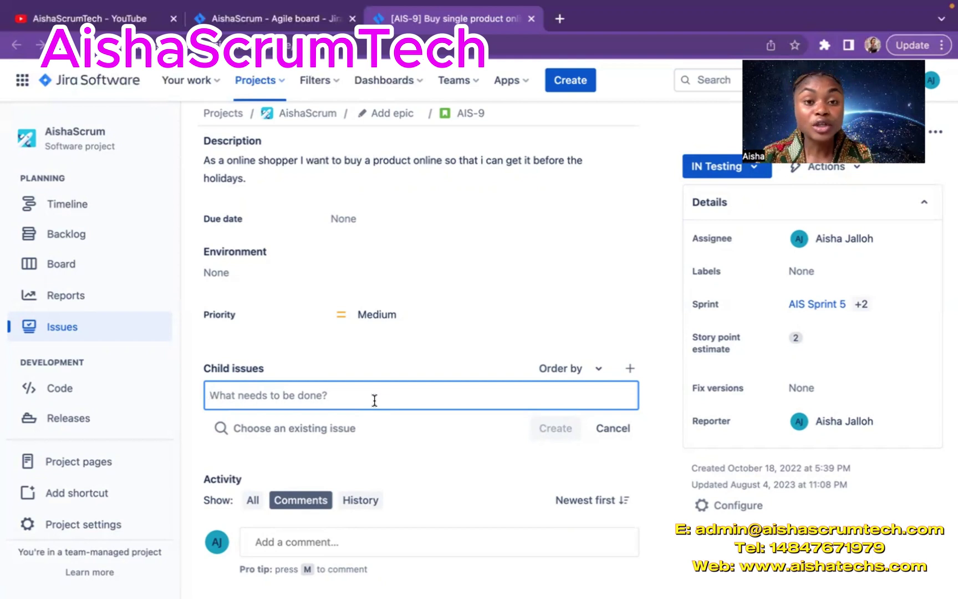
pyautogui.scroll(2, 388, 307)
pyautogui.scroll(2, 388, 307)
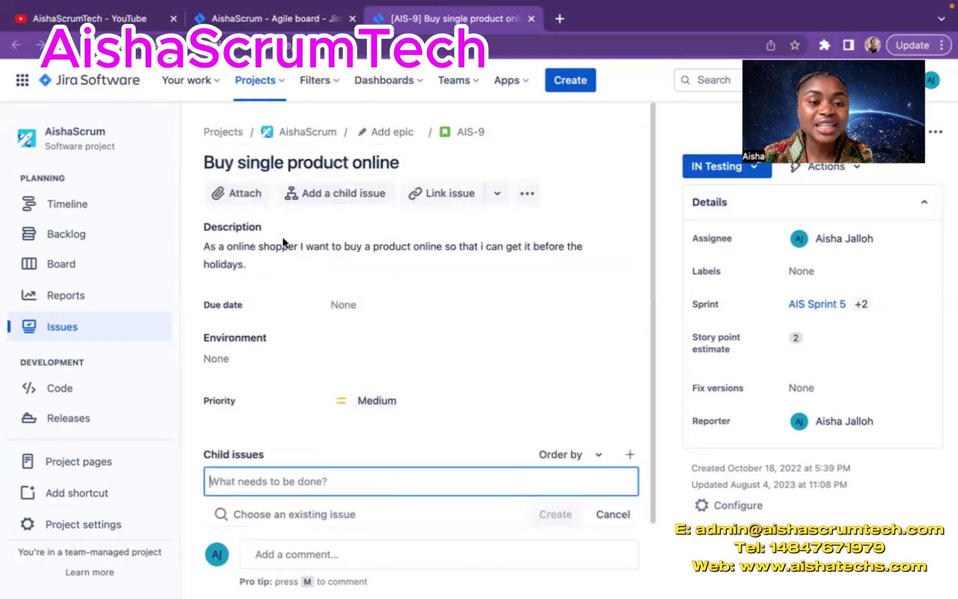
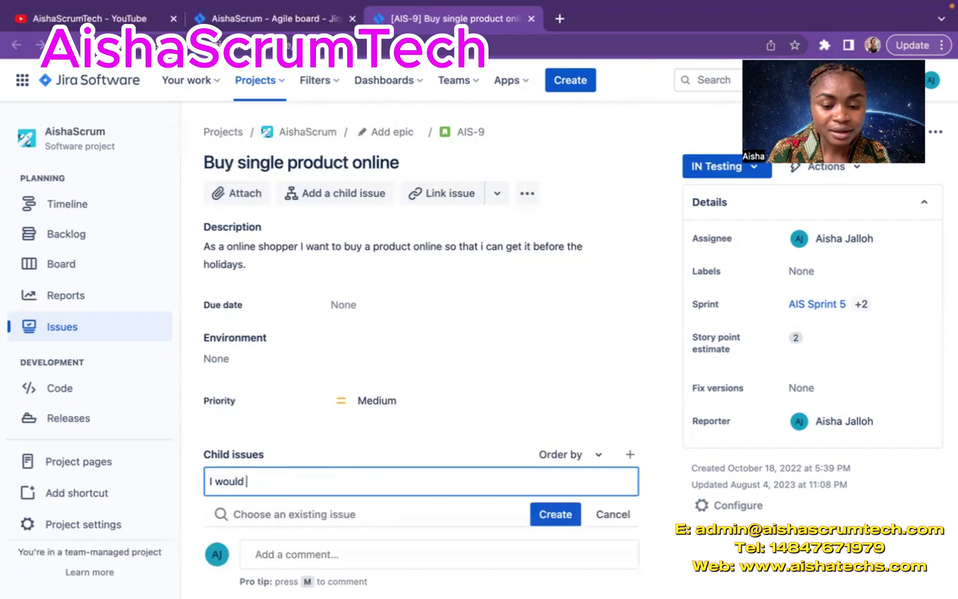
pyautogui.write('uy g')
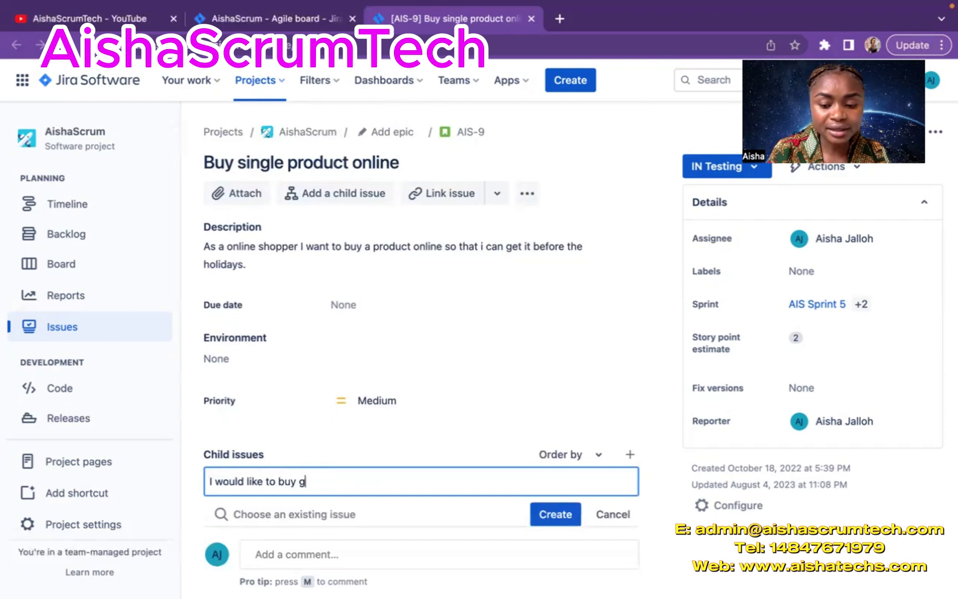
pyautogui.press('BackSpace')
pyautogui.write('bag')
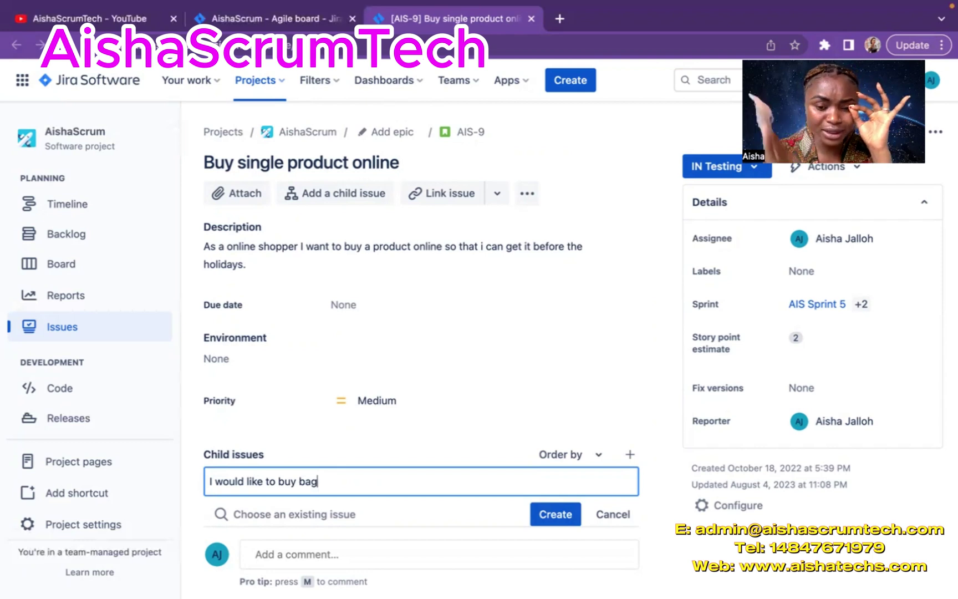
pyautogui.click(555, 514)
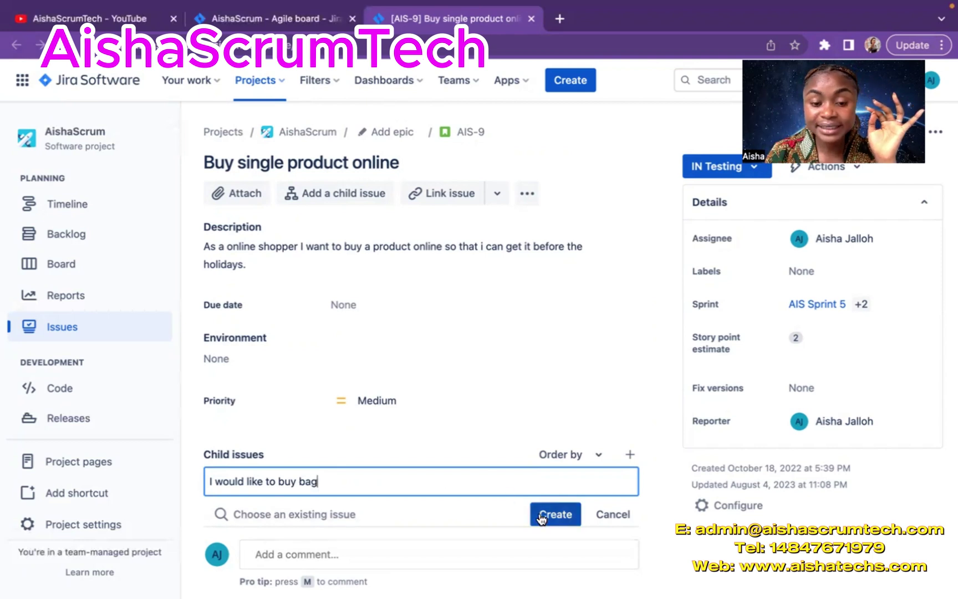
# Set the status of the child issue "I would like to buy bag" to To Do
pyautogui.scroll(-5, 541, 335)
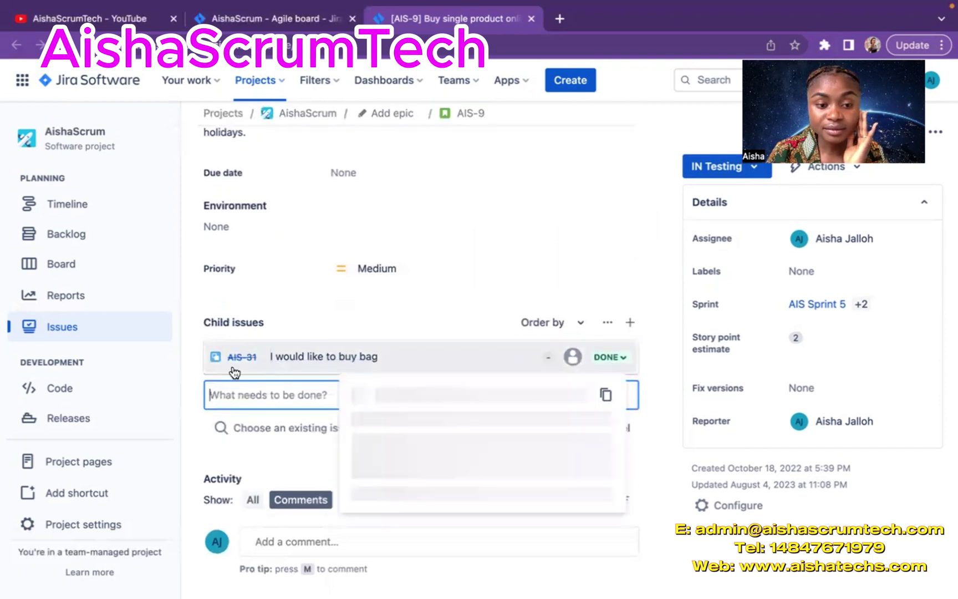
pyautogui.scroll(5, 391, 248)
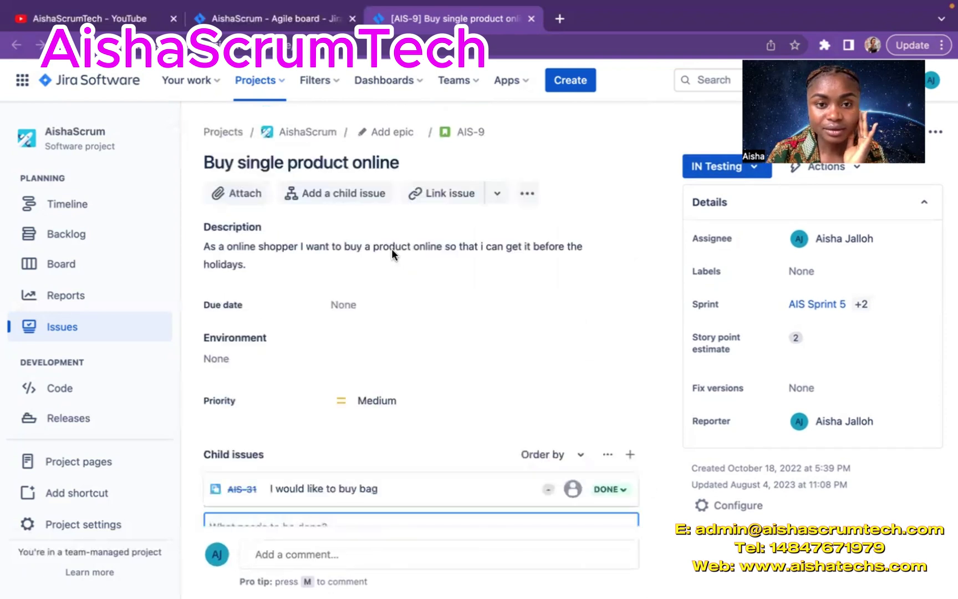
pyautogui.scroll(-4, 391, 248)
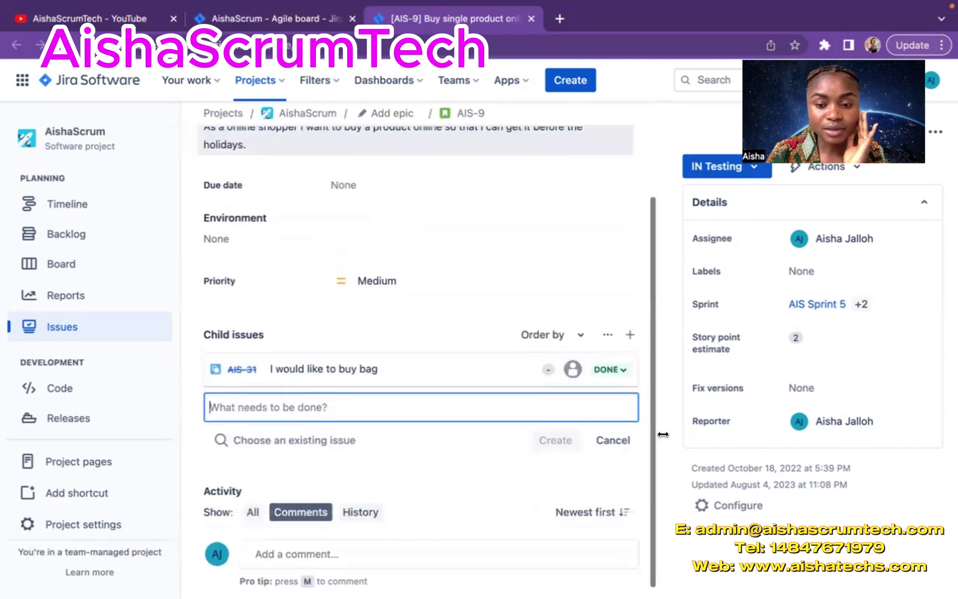
pyautogui.click(610, 369)
pyautogui.click(617, 398)
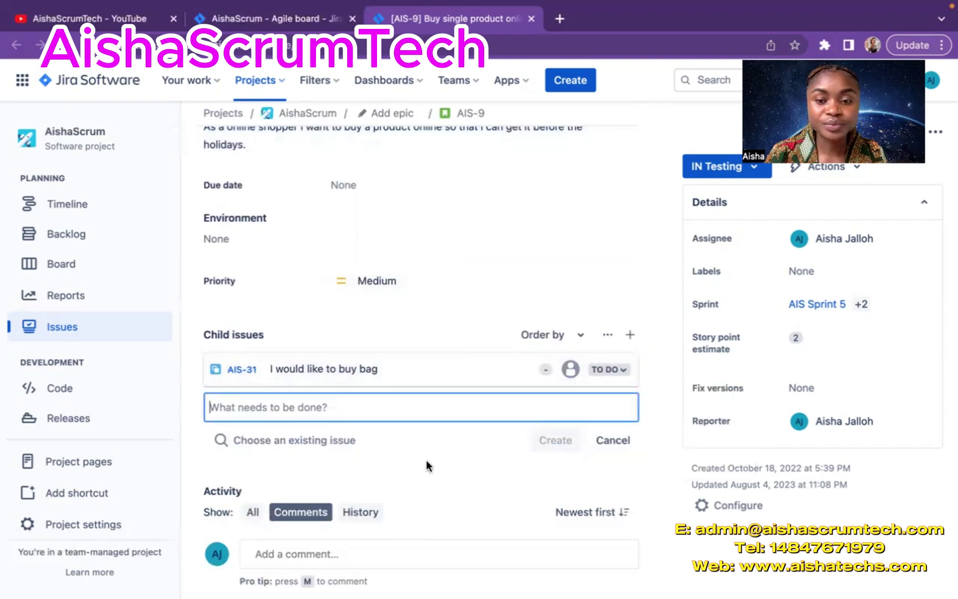
# Examine the subtask under Child issues and compare it with the parent story's title, description and details
pyautogui.scroll(3, 388, 466)
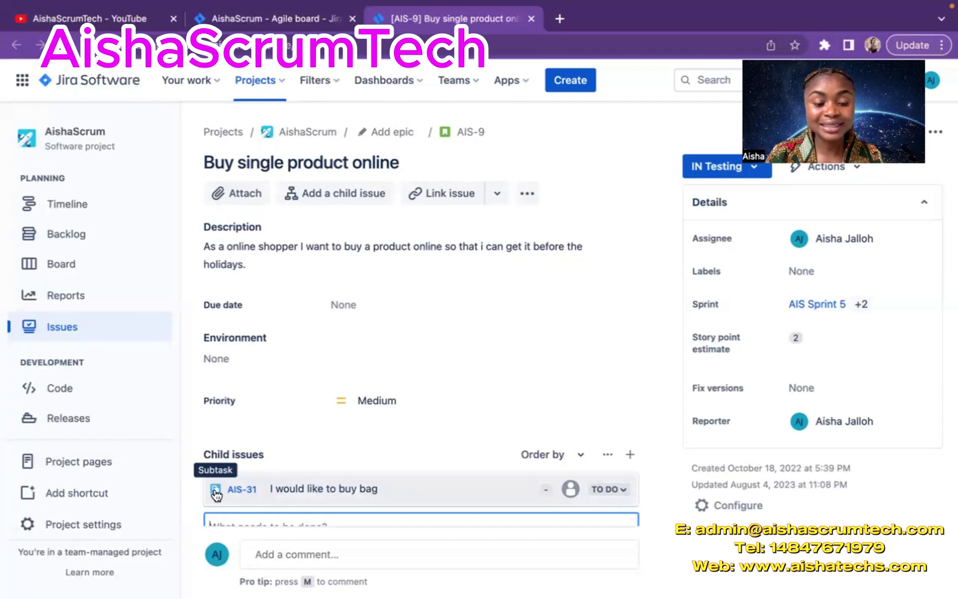
pyautogui.scroll(-1, 322, 425)
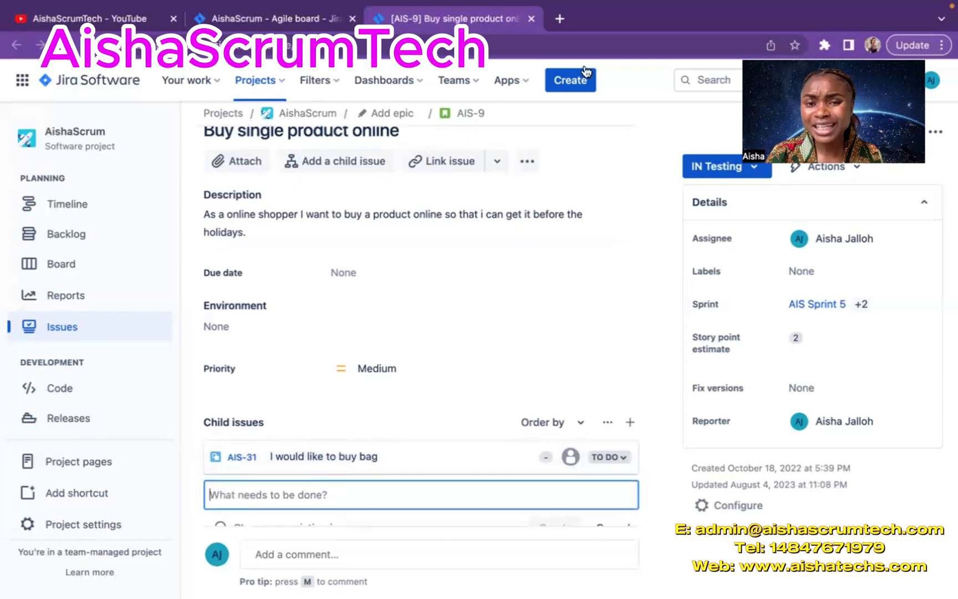
pyautogui.scroll(1, 345, 260)
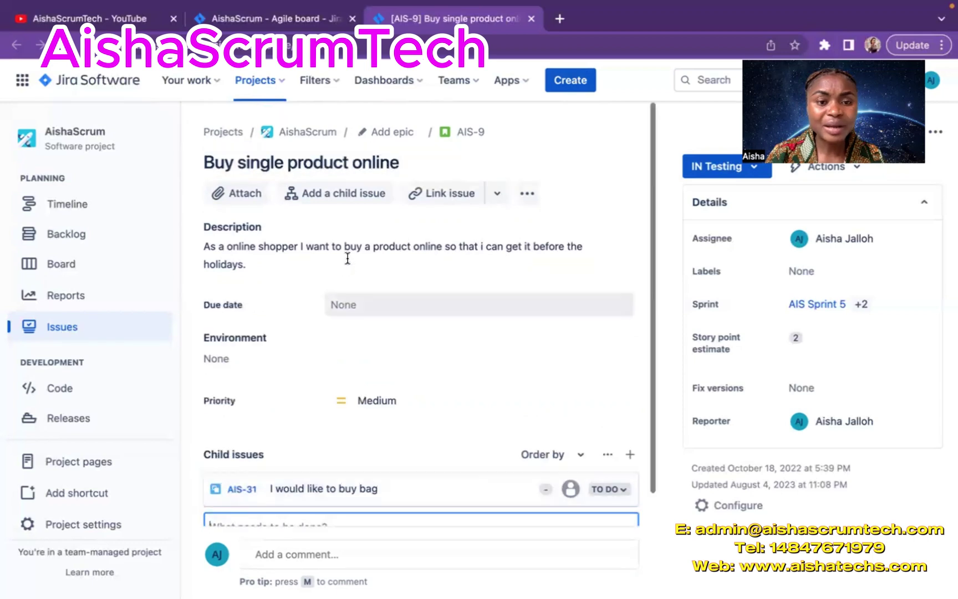
pyautogui.scroll(-1, 316, 355)
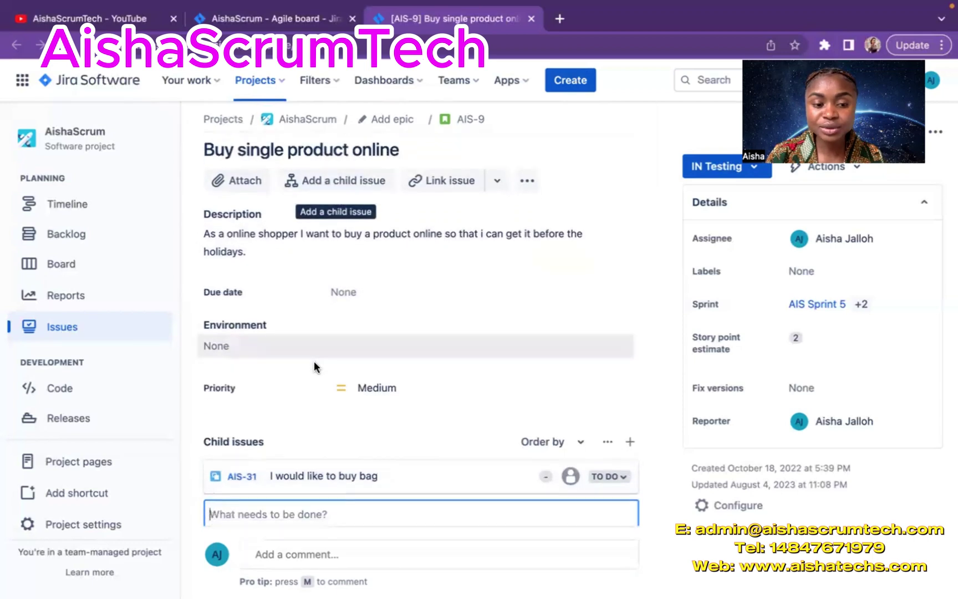
pyautogui.scroll(-2, 313, 366)
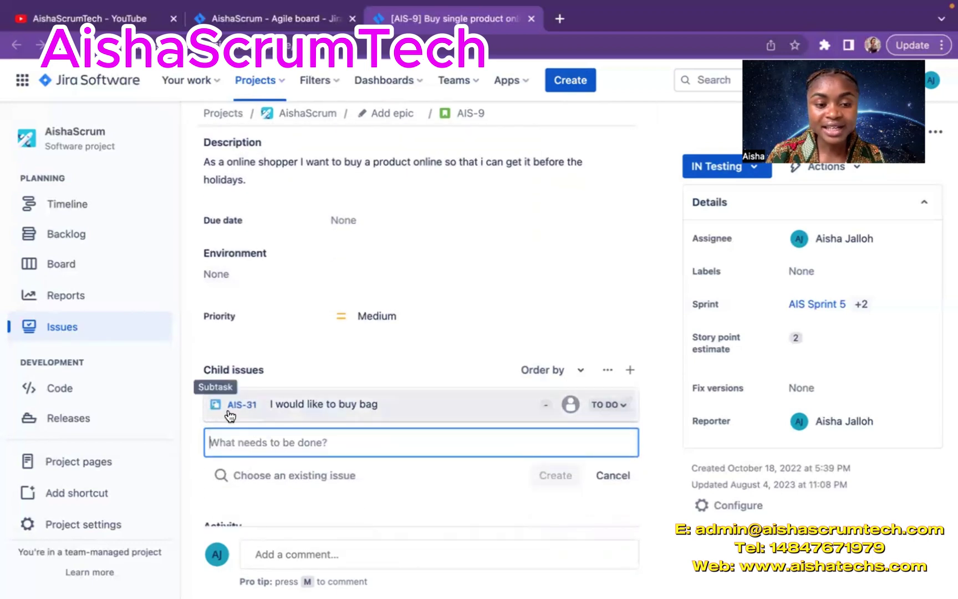
pyautogui.moveTo(241, 410)
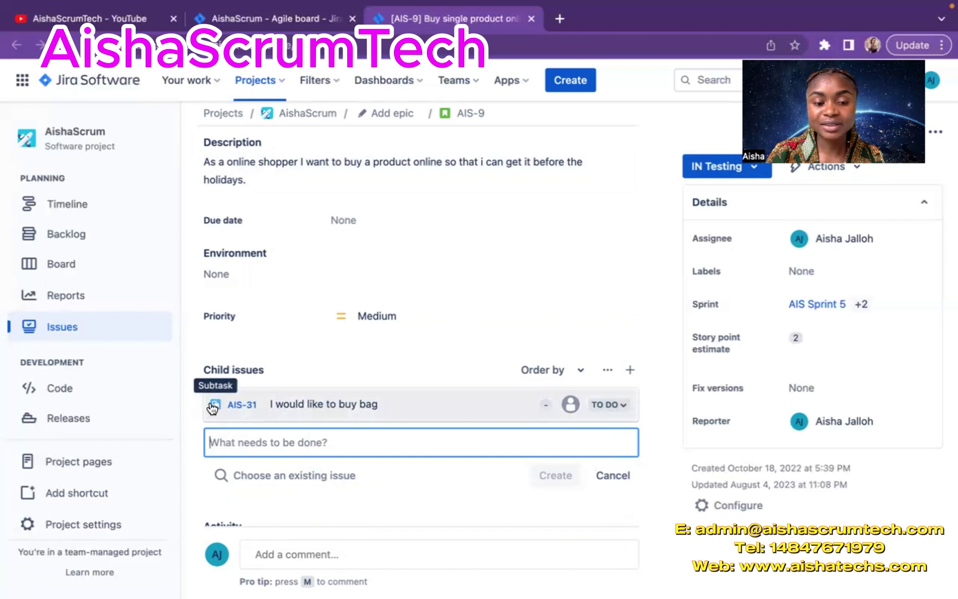
pyautogui.scroll(2, 335, 320)
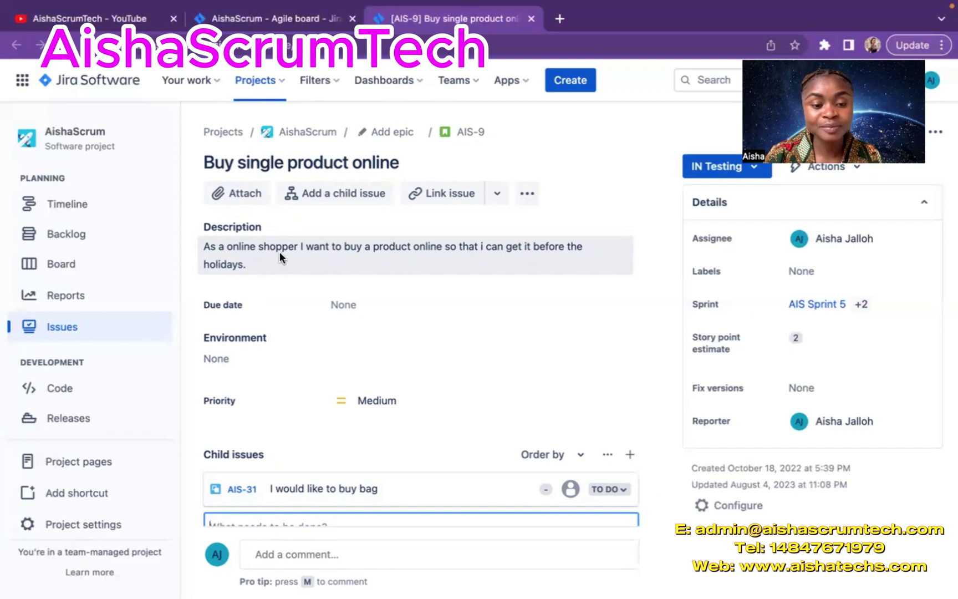
pyautogui.scroll(-3, 363, 305)
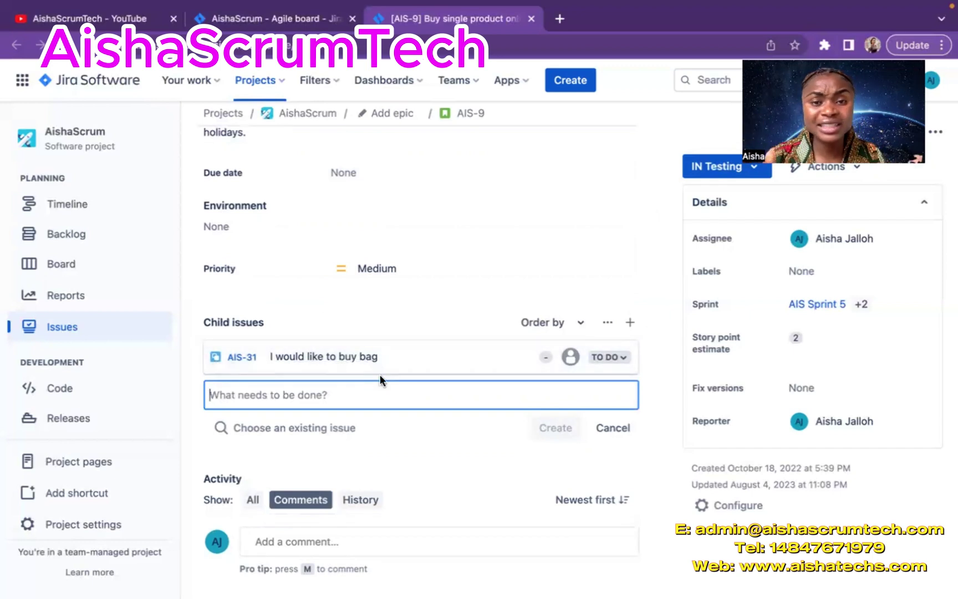
pyautogui.scroll(5, 380, 374)
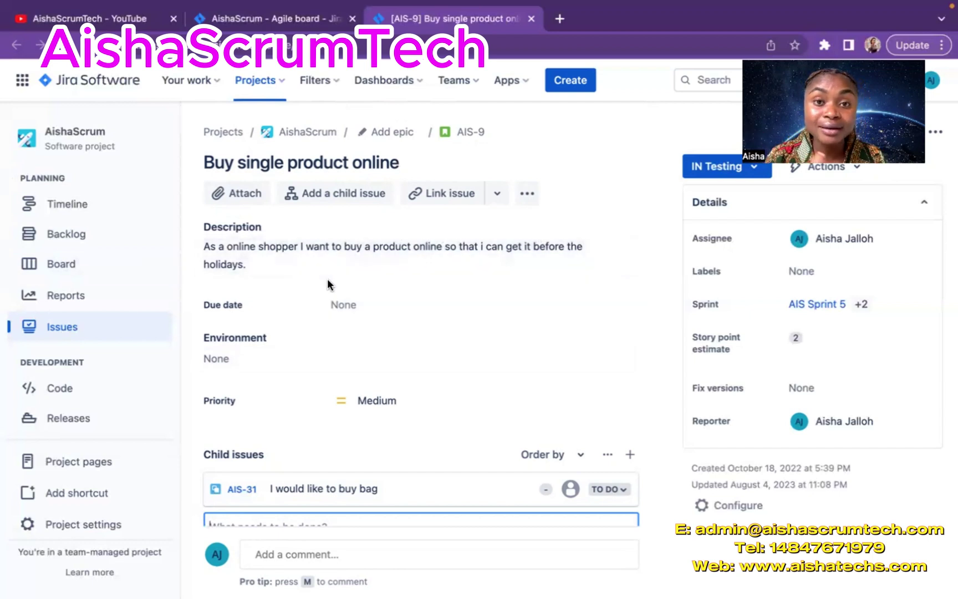
pyautogui.scroll(-3, 282, 332)
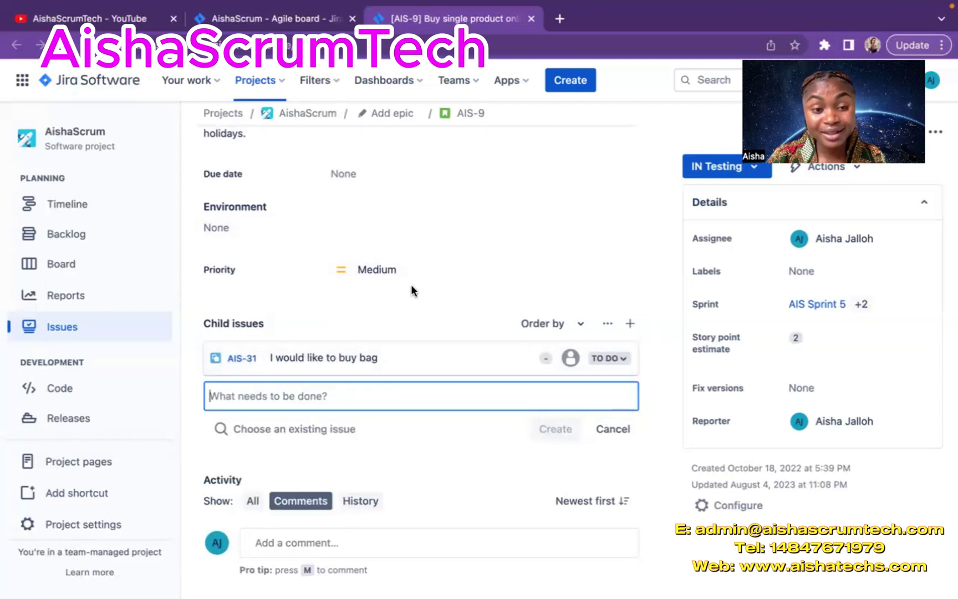
pyautogui.scroll(3, 411, 285)
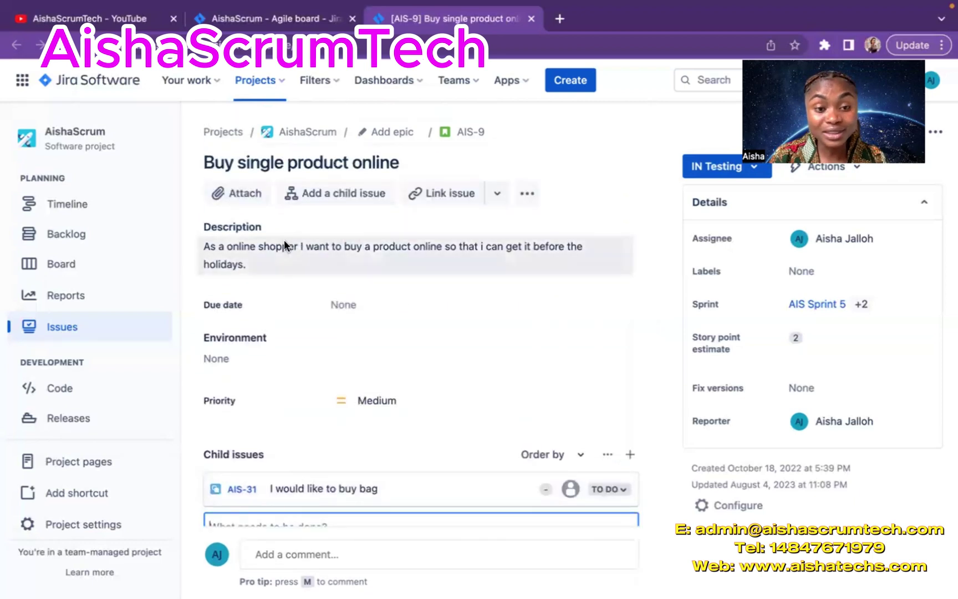
pyautogui.scroll(-3, 284, 311)
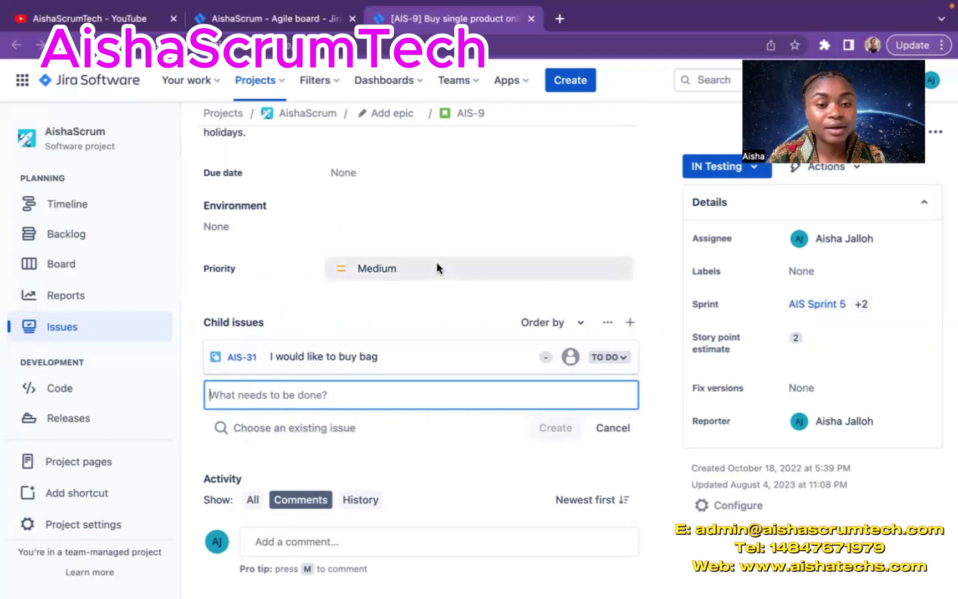
pyautogui.scroll(3, 436, 262)
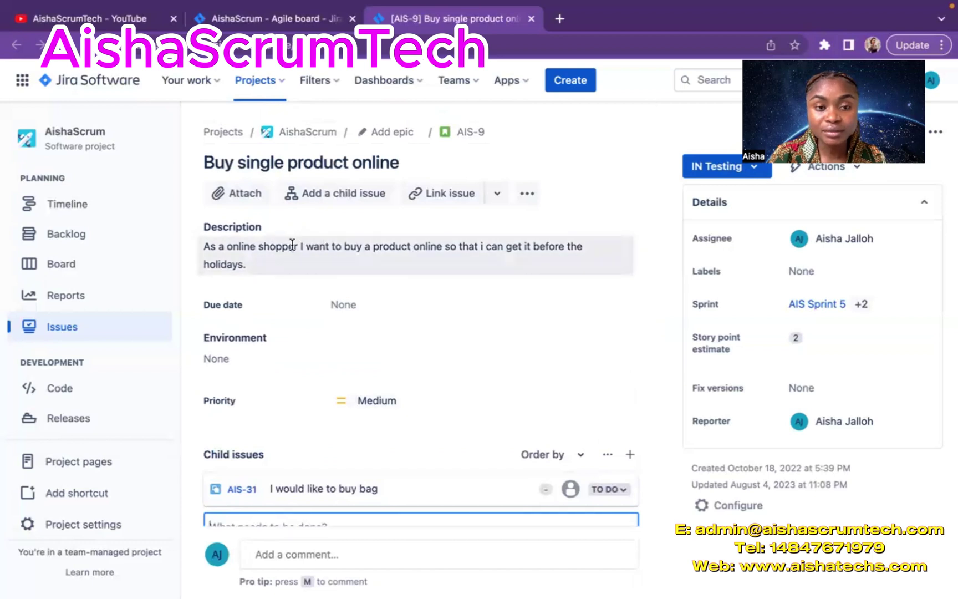
pyautogui.scroll(-3, 367, 286)
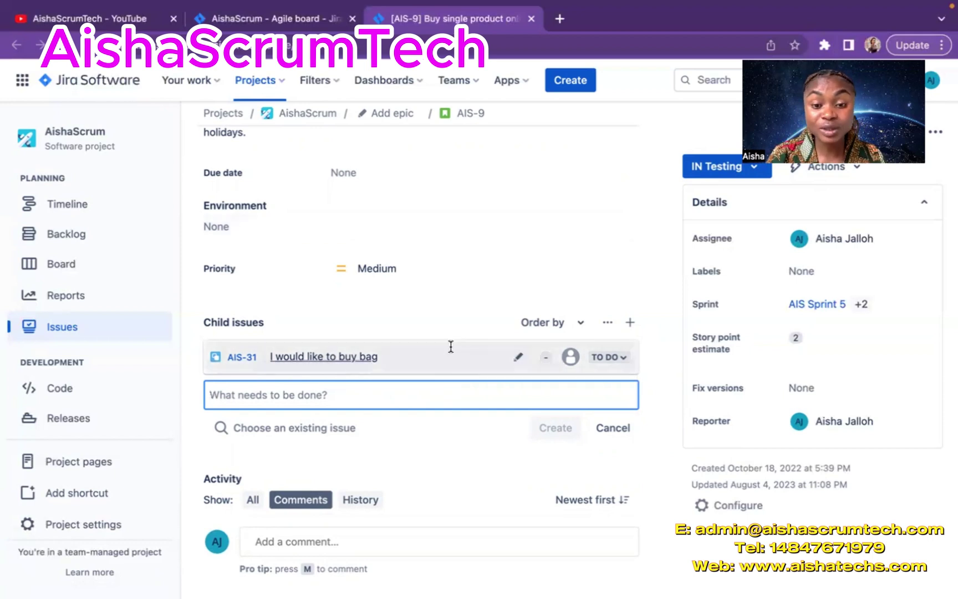
pyautogui.scroll(3, 393, 358)
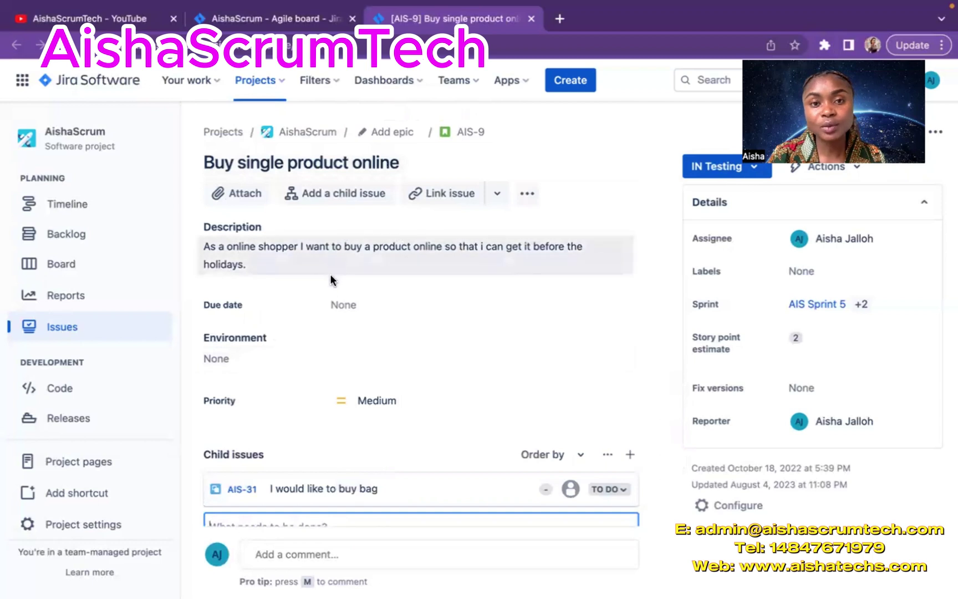
pyautogui.scroll(-3, 373, 343)
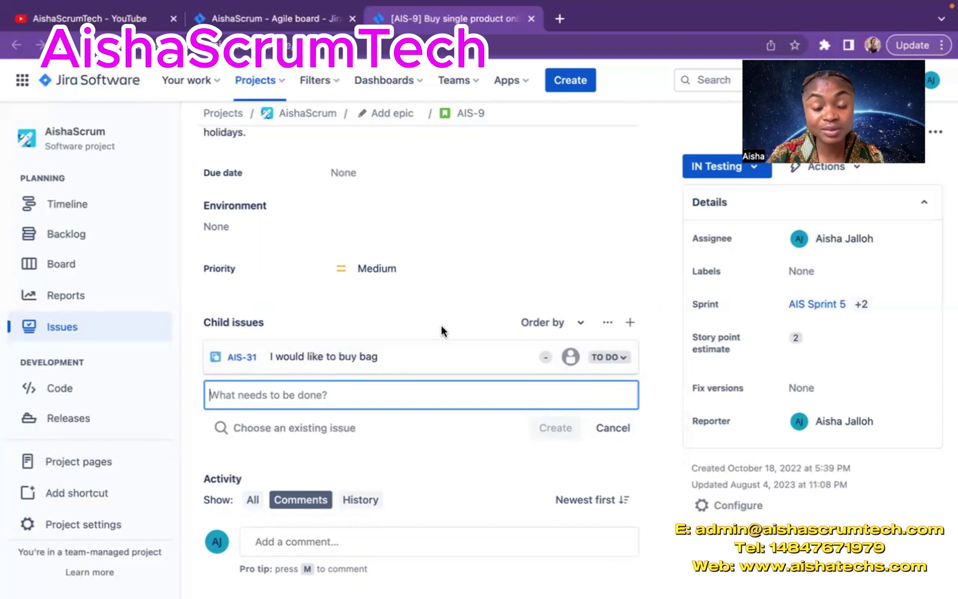
pyautogui.scroll(2, 441, 325)
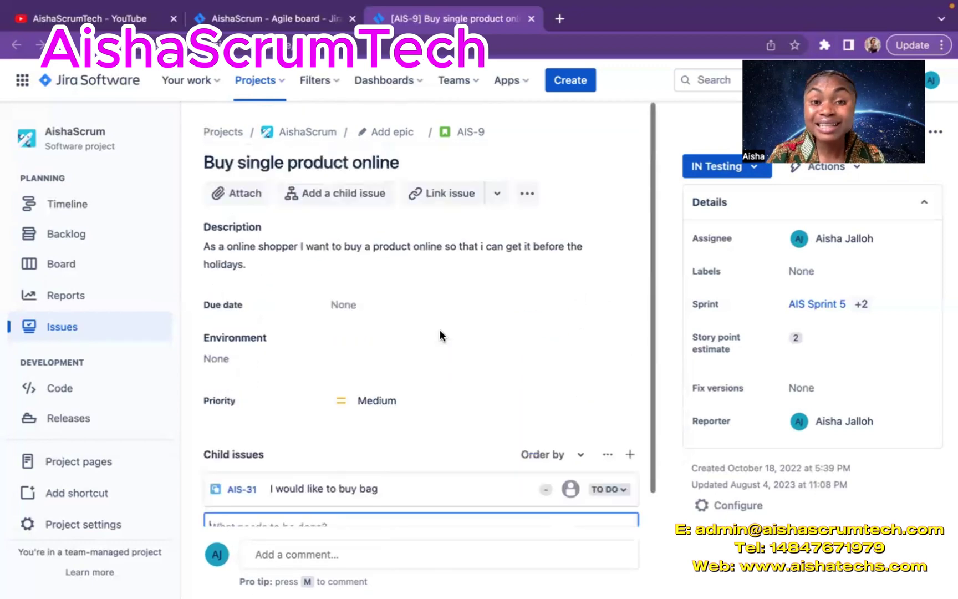
pyautogui.scroll(-2, 439, 329)
pyautogui.scroll(-1, 439, 329)
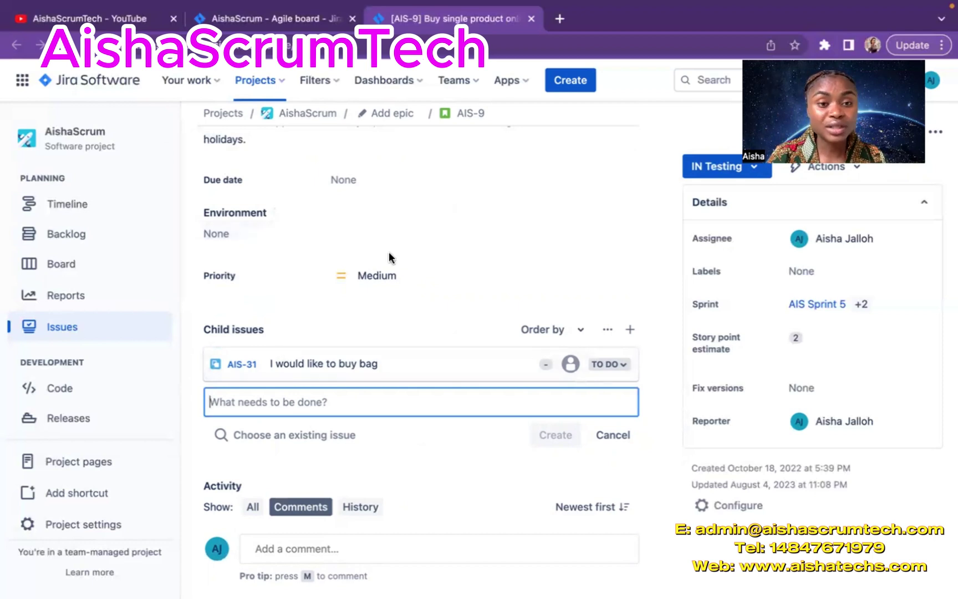
pyautogui.scroll(3, 389, 252)
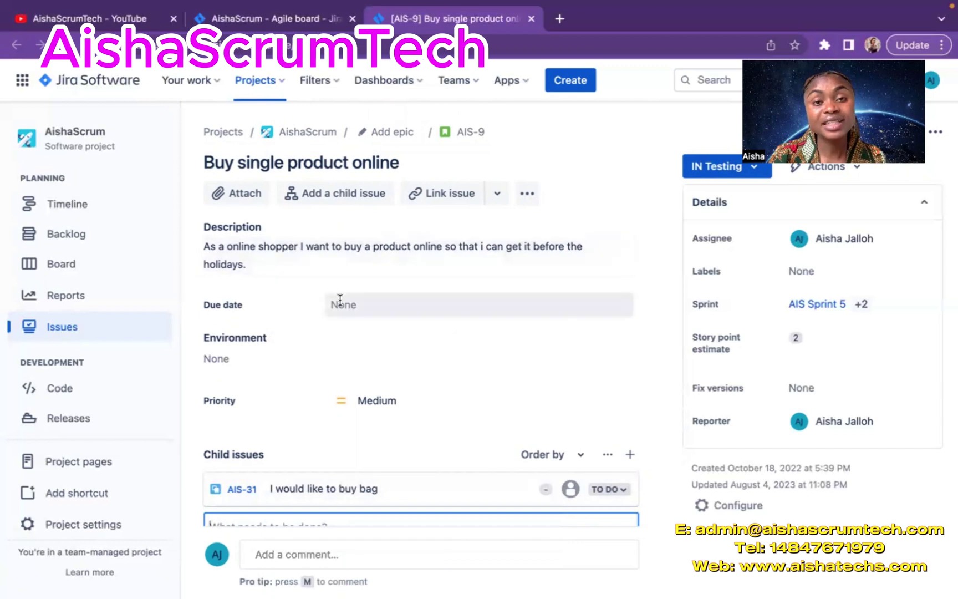
pyautogui.scroll(-2, 340, 299)
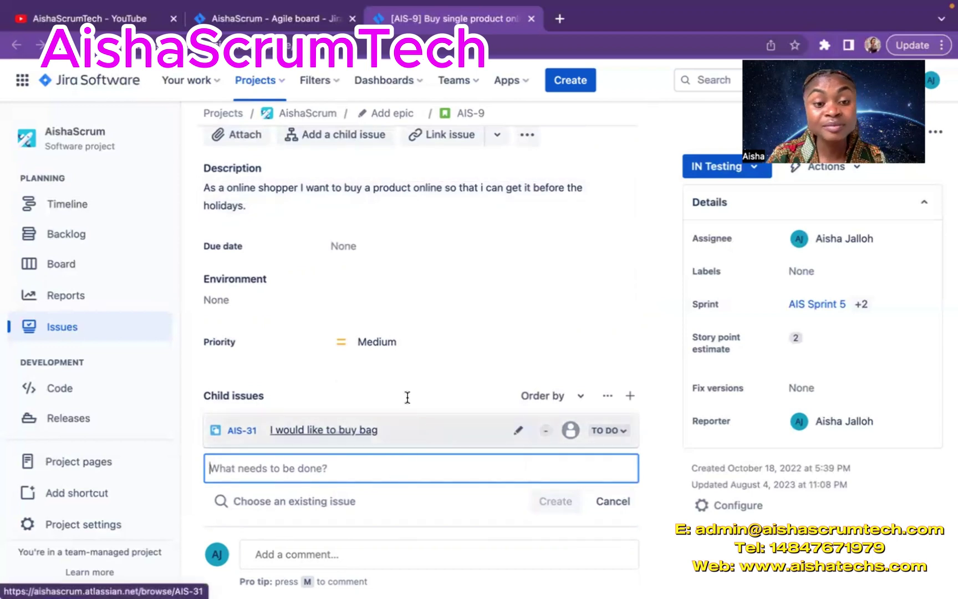
# Read the parent story's description alongside the child issue "I would like to buy bag" and its assignee and status
pyautogui.scroll(-1, 453, 336)
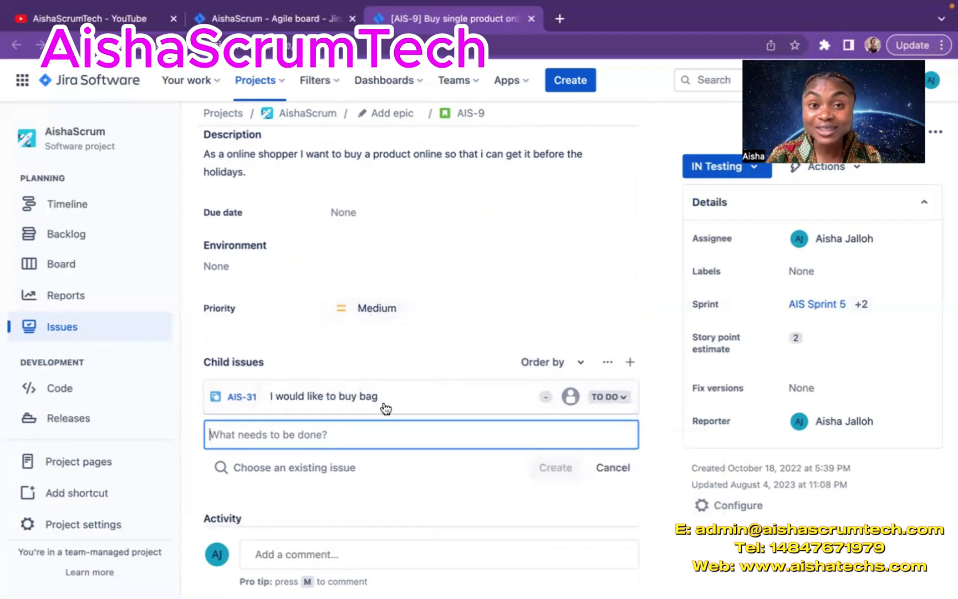
pyautogui.scroll(3, 346, 304)
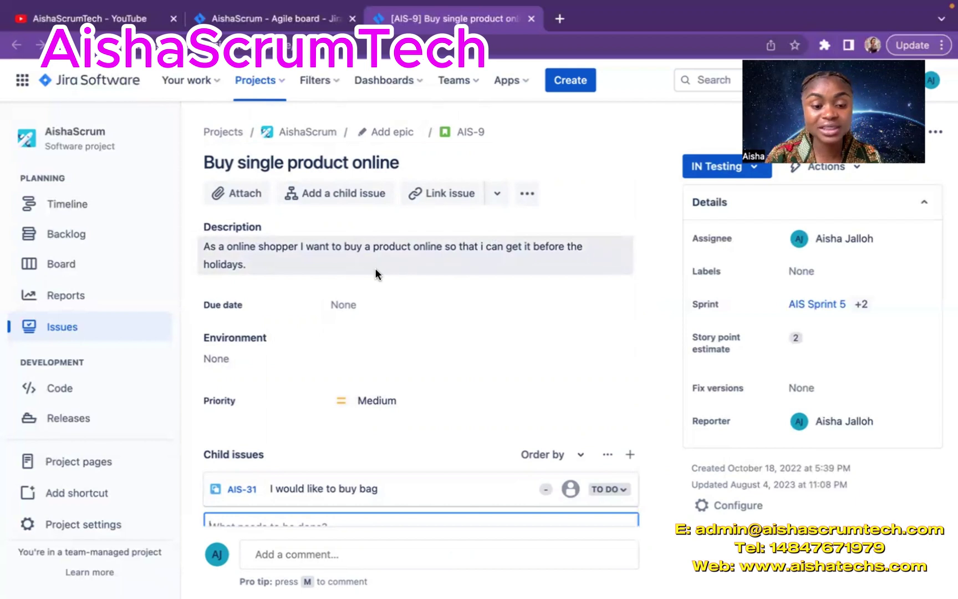
pyautogui.scroll(-3, 297, 416)
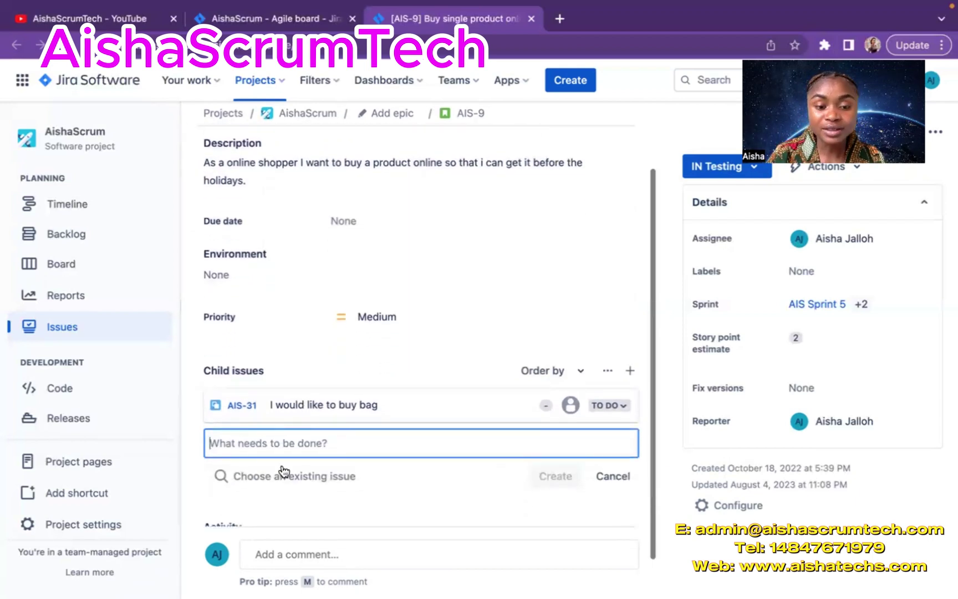
pyautogui.scroll(3, 426, 240)
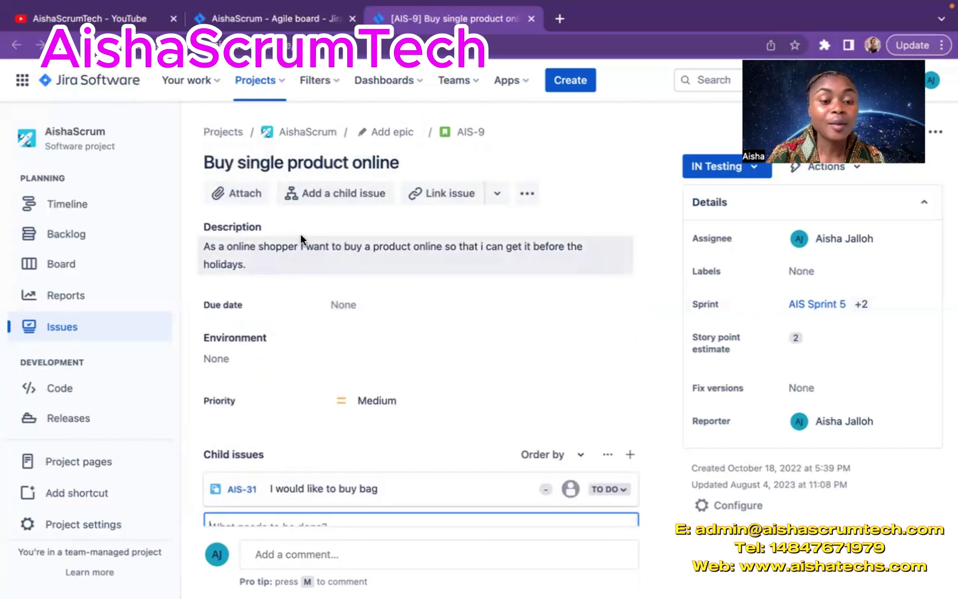
pyautogui.scroll(-3, 382, 399)
pyautogui.scroll(-1, 382, 397)
pyautogui.scroll(3, 367, 390)
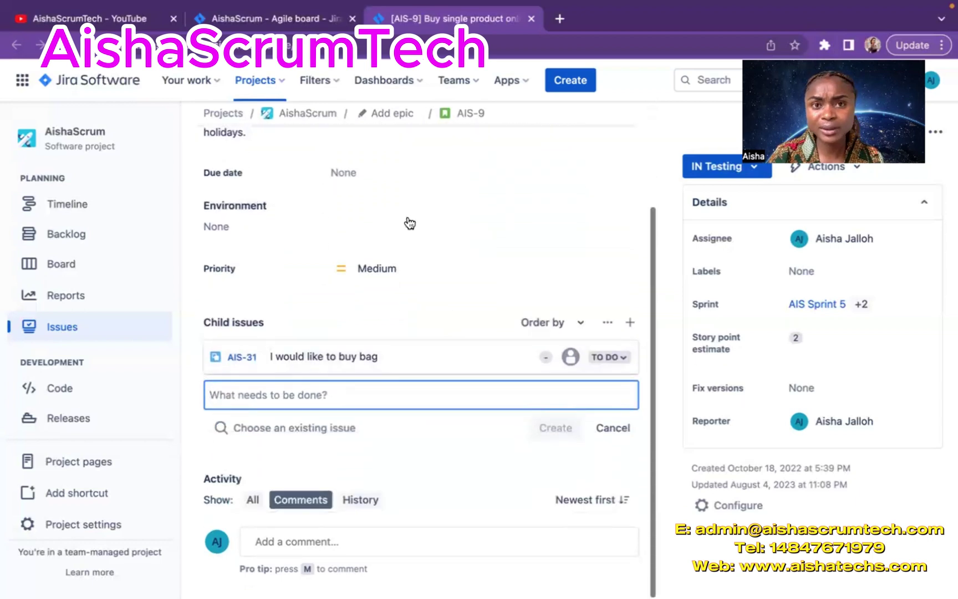
pyautogui.scroll(5, 409, 221)
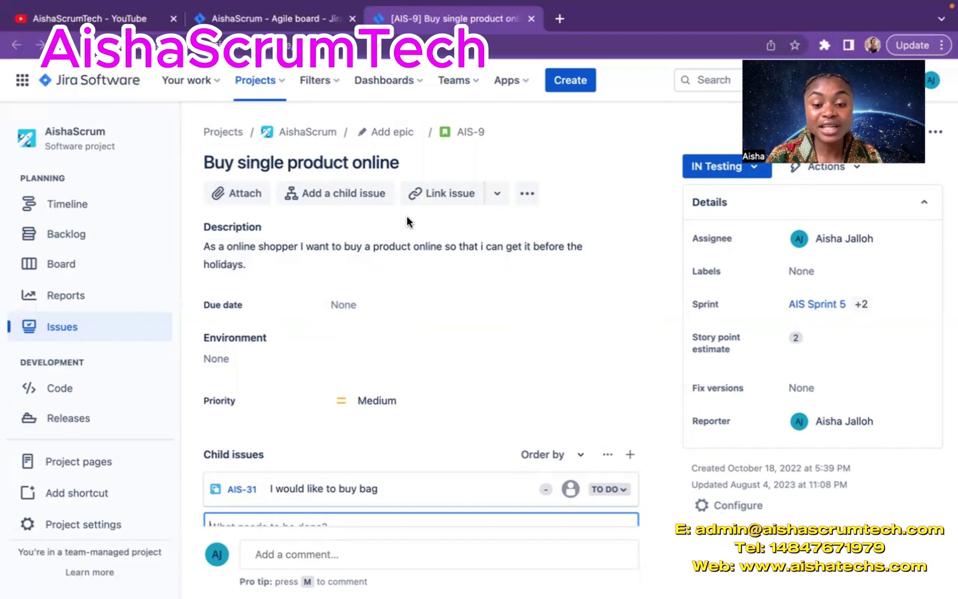
pyautogui.scroll(-3, 439, 323)
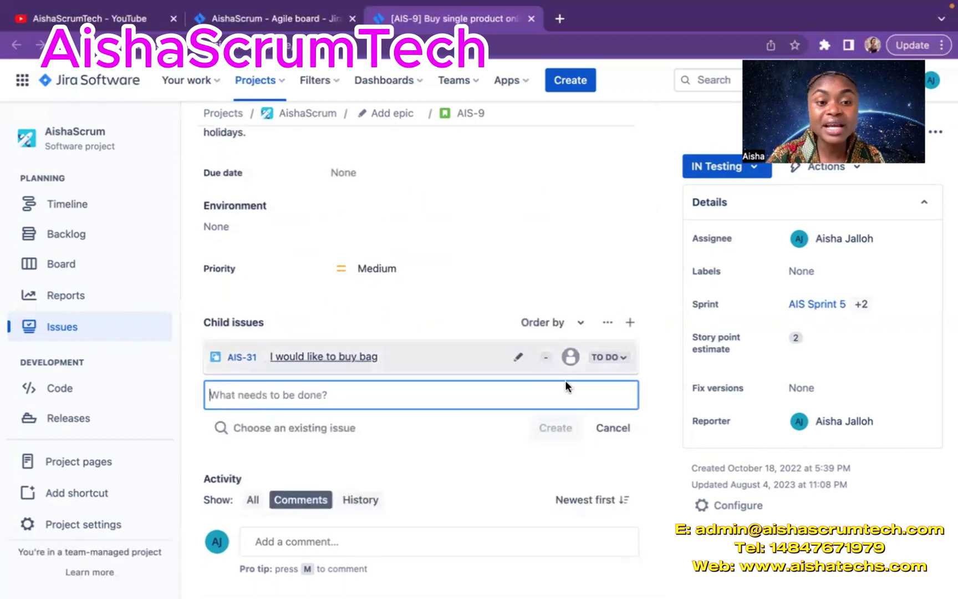
pyautogui.scroll(3, 438, 232)
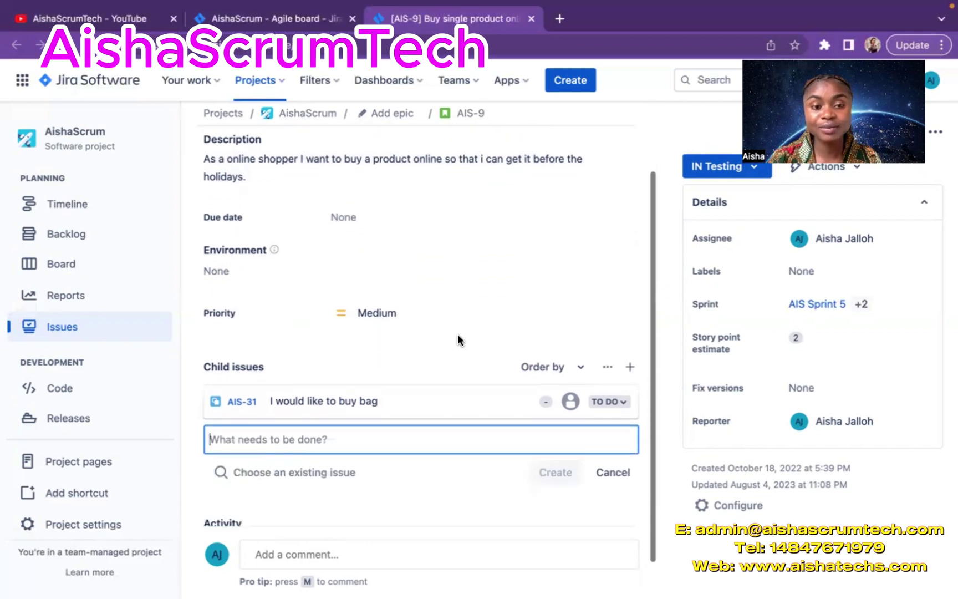
pyautogui.scroll(2, 457, 339)
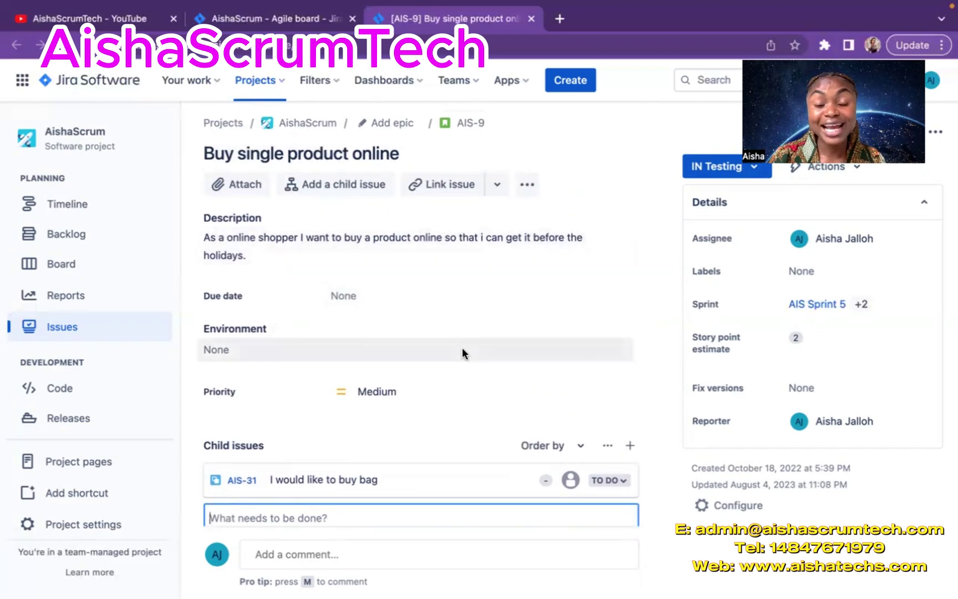
pyautogui.scroll(-1, 462, 347)
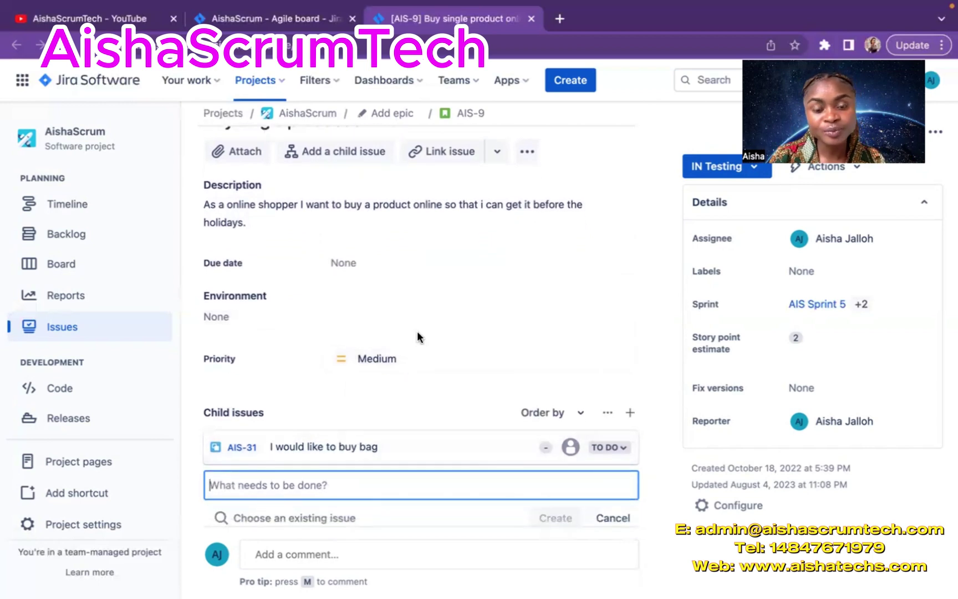
pyautogui.scroll(2, 418, 331)
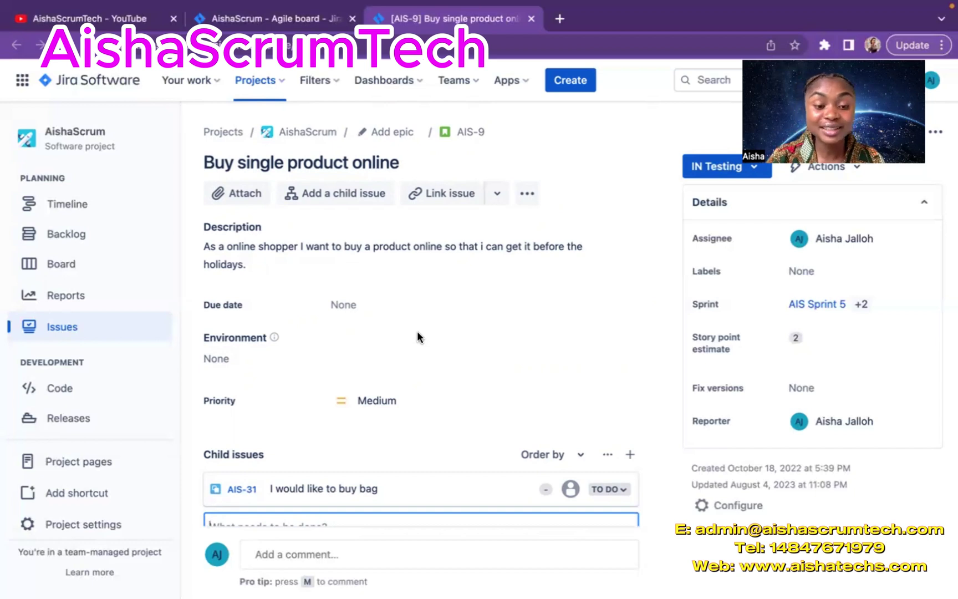
pyautogui.scroll(3, 418, 336)
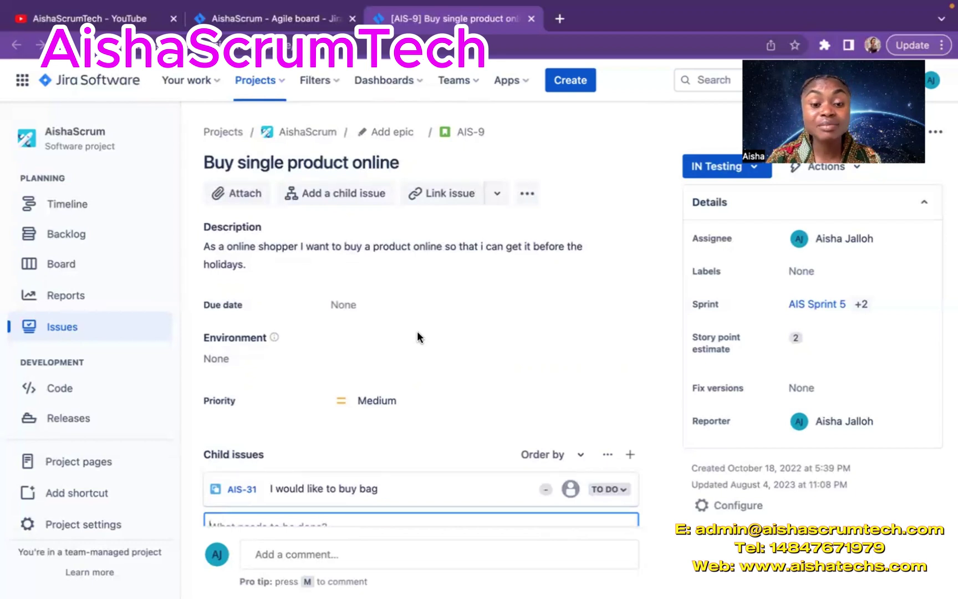
pyautogui.scroll(-5, 417, 337)
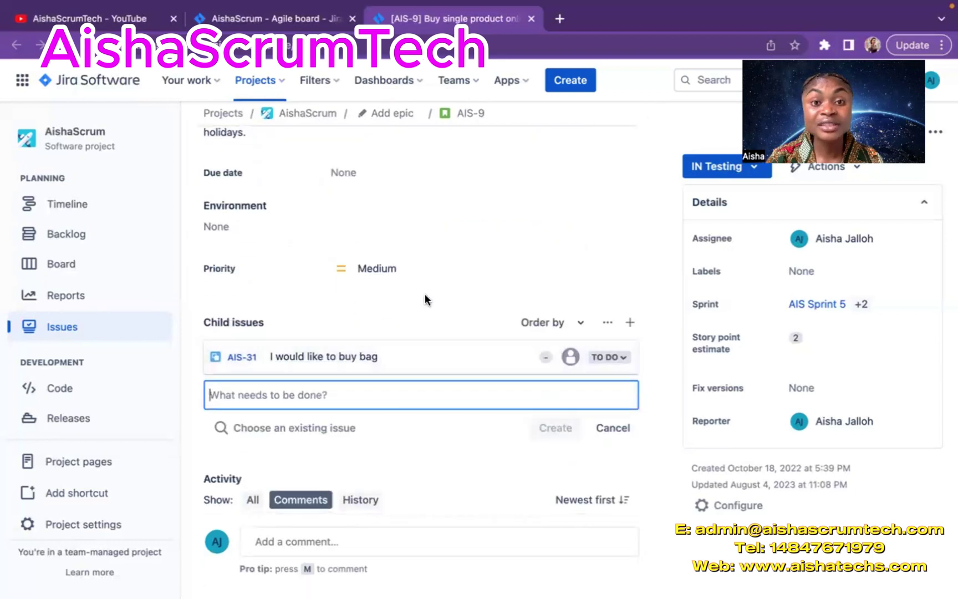
pyautogui.scroll(5, 424, 300)
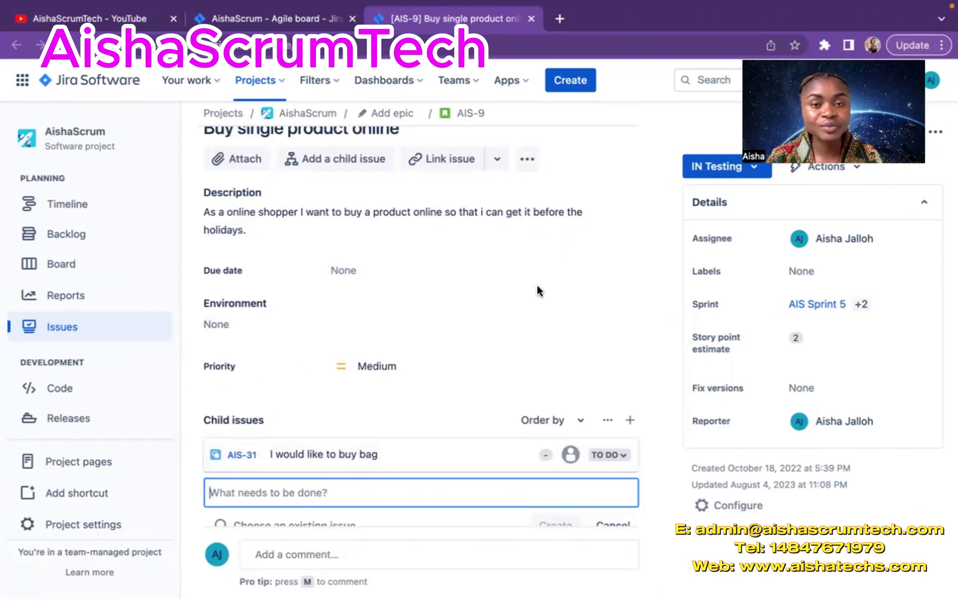
pyautogui.scroll(1, 537, 284)
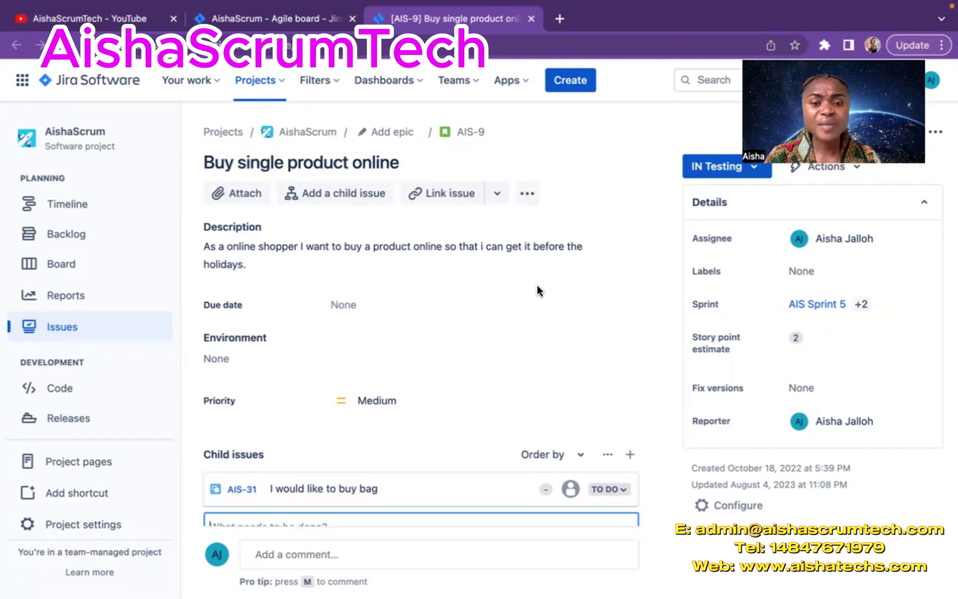
# Review the parent story's sprint and story point details together with its Child issues section
pyautogui.scroll(-1, 537, 290)
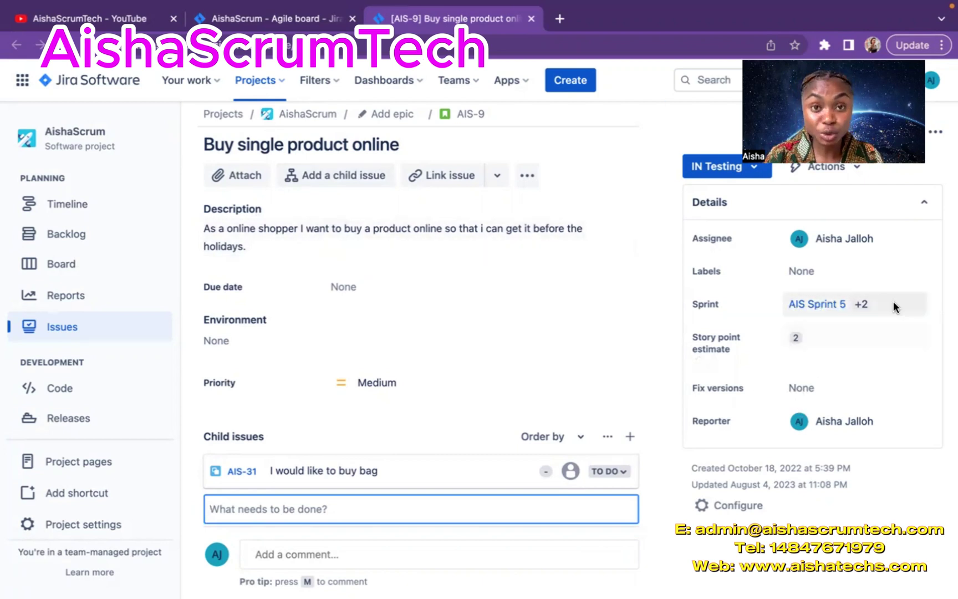
pyautogui.scroll(-3, 521, 317)
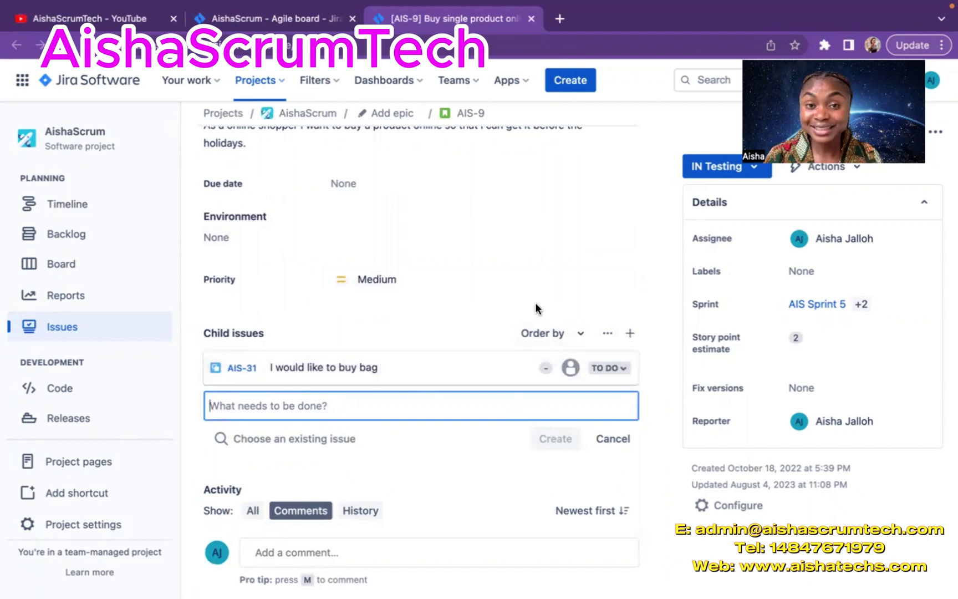
pyautogui.scroll(3, 474, 234)
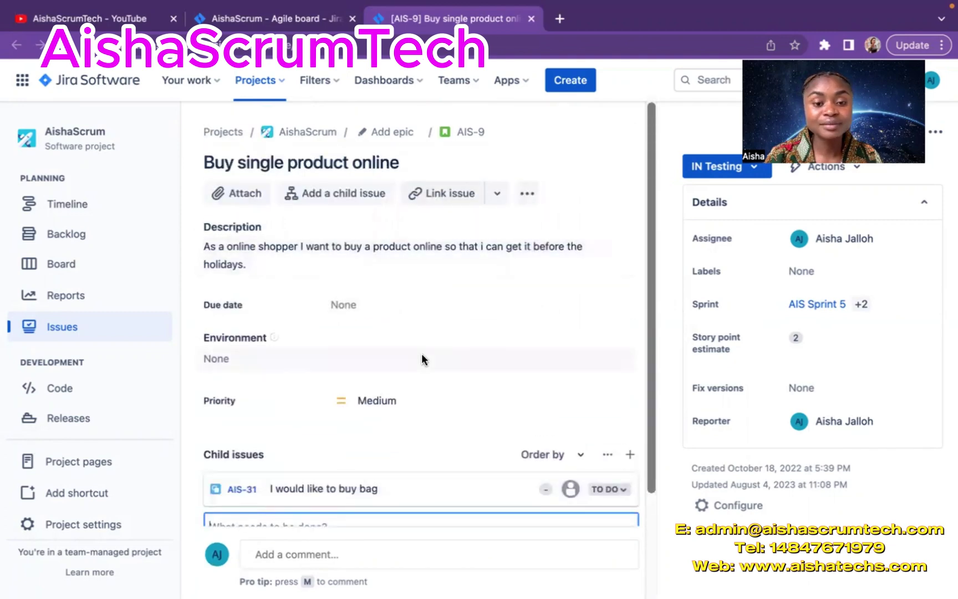
pyautogui.scroll(-3, 422, 353)
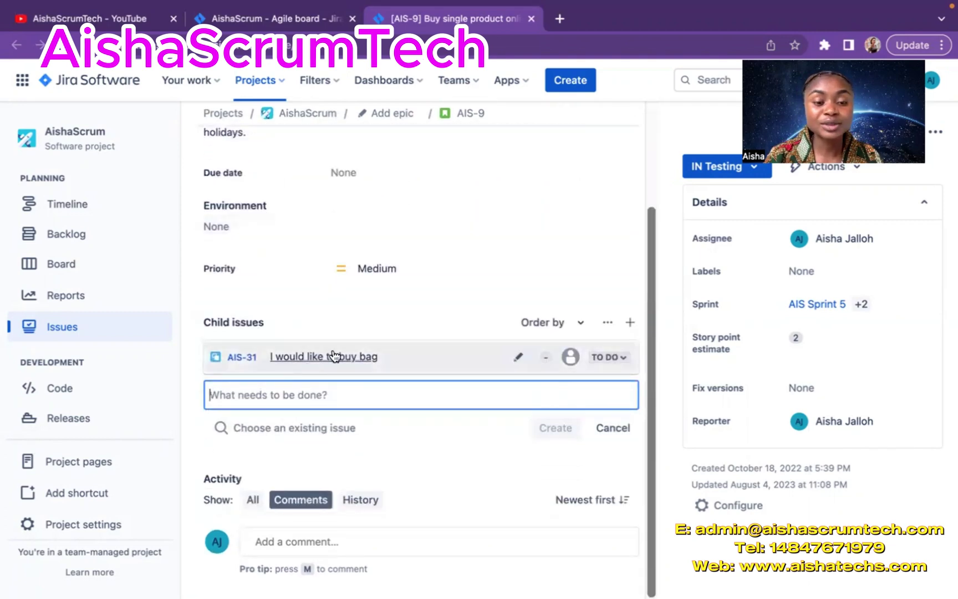
pyautogui.moveTo(371, 357)
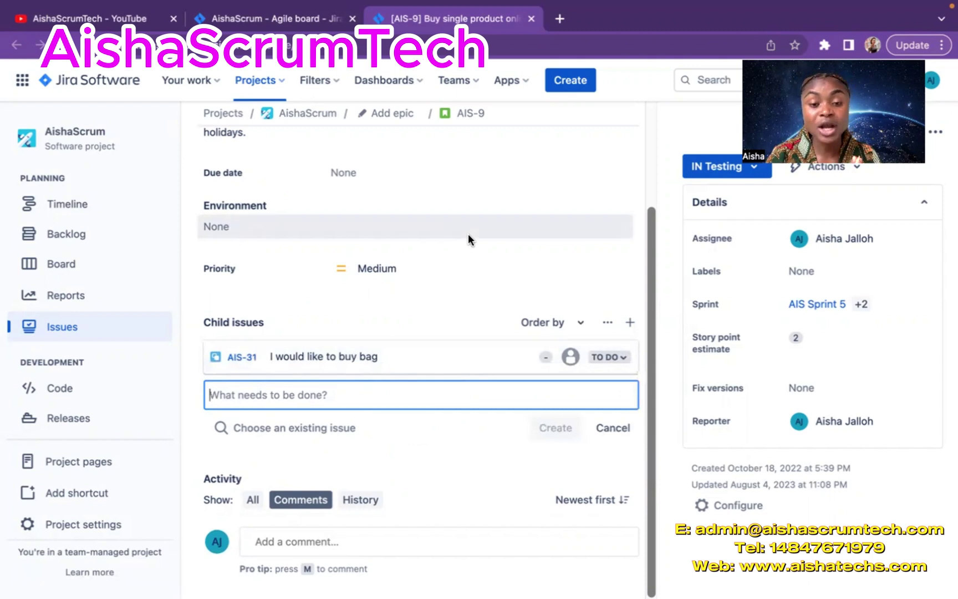
pyautogui.scroll(3, 526, 249)
pyautogui.scroll(1, 526, 256)
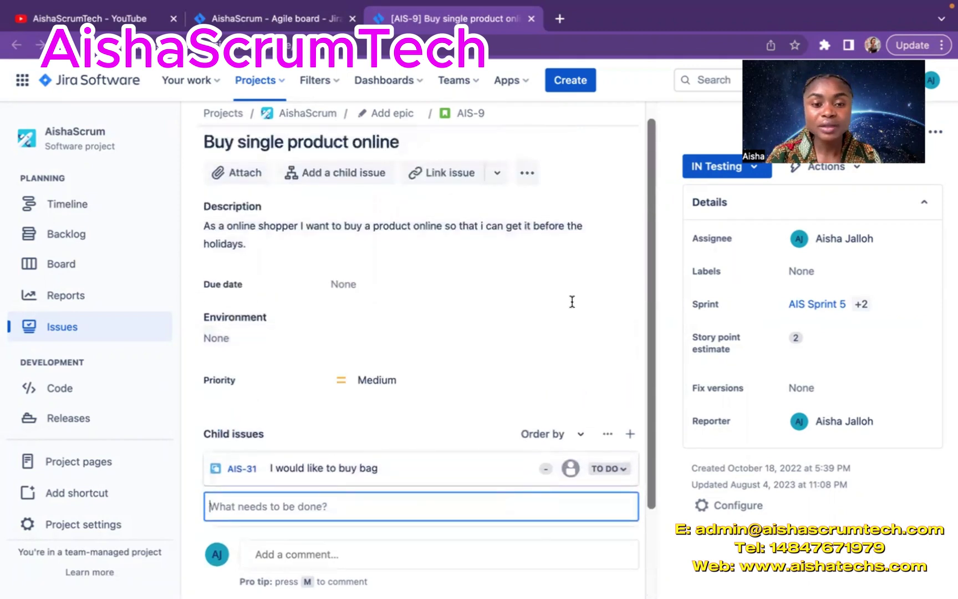
pyautogui.click(377, 172)
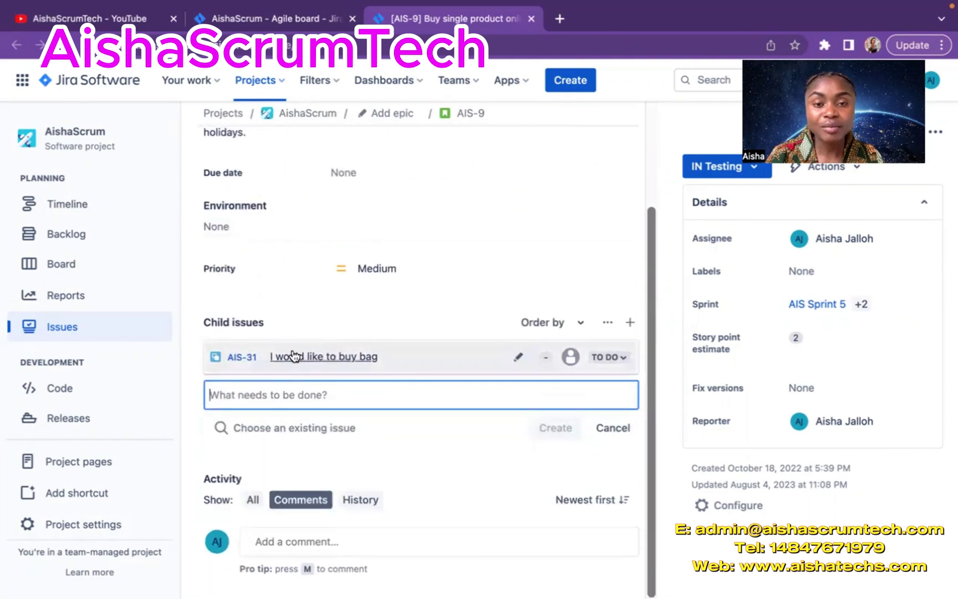
# View the summary card of the child issue "I would like to buy bag" and check it against the parent story's description
pyautogui.moveTo(298, 359)
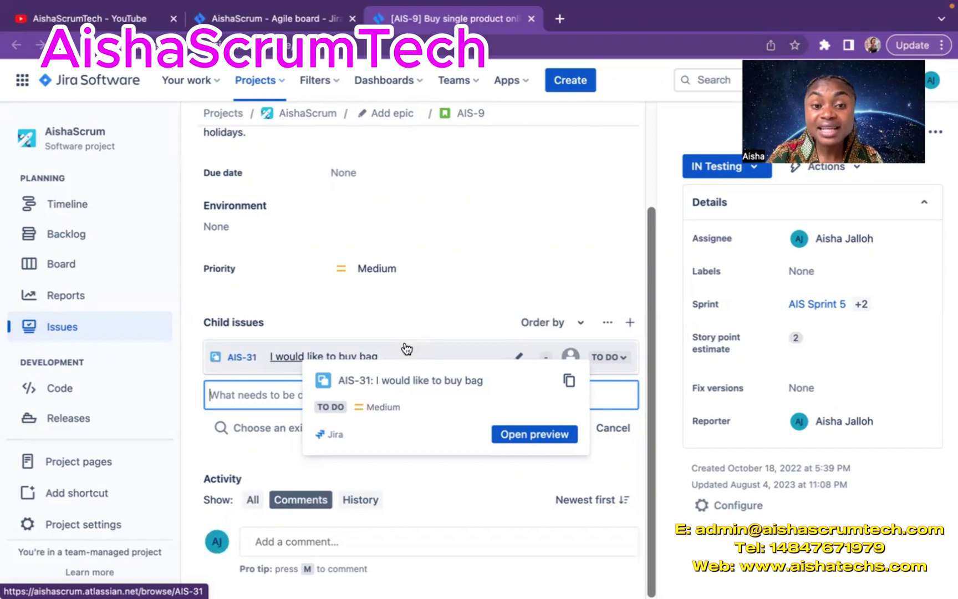
pyautogui.scroll(3, 487, 236)
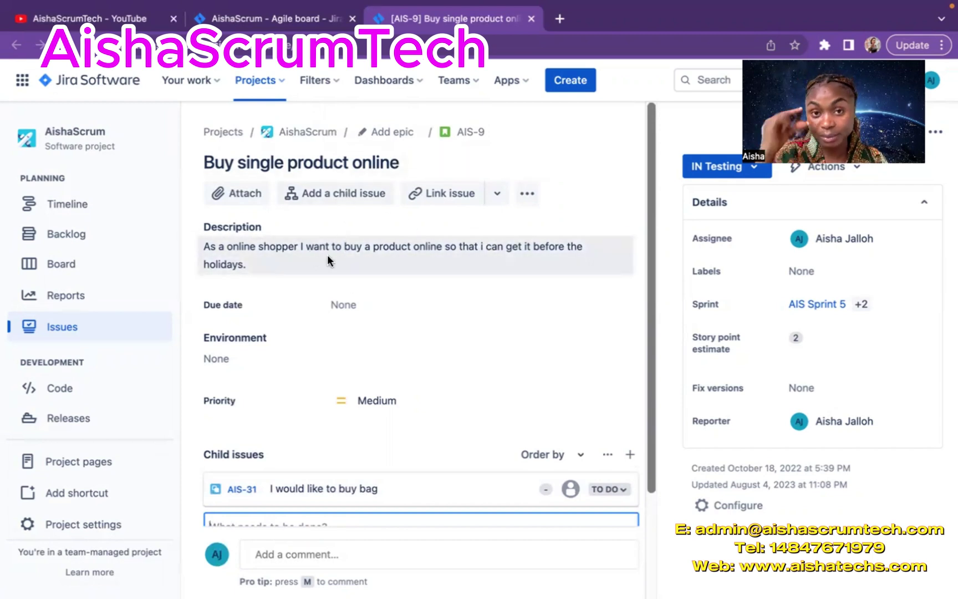
pyautogui.scroll(-3, 348, 370)
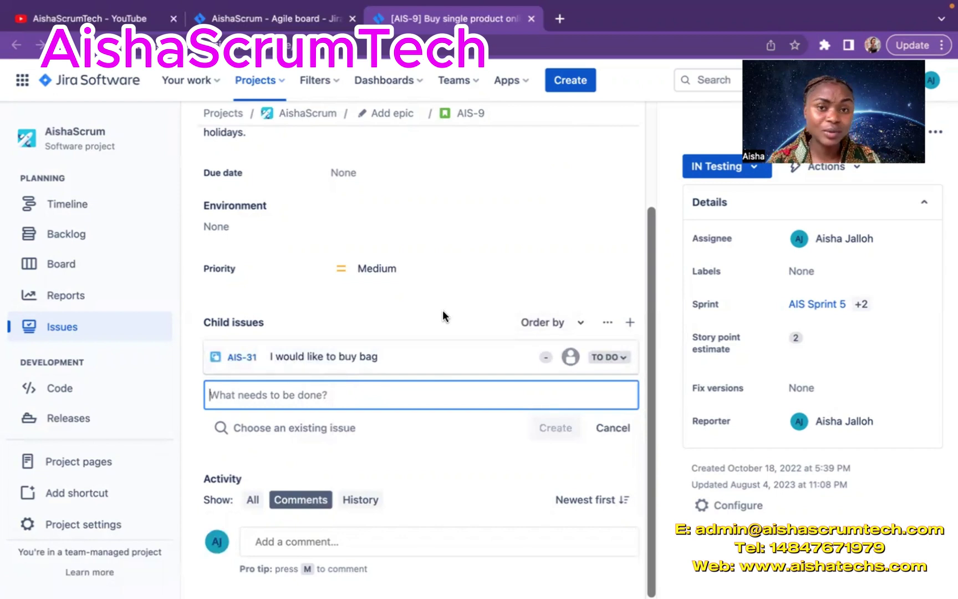
pyautogui.scroll(3, 442, 311)
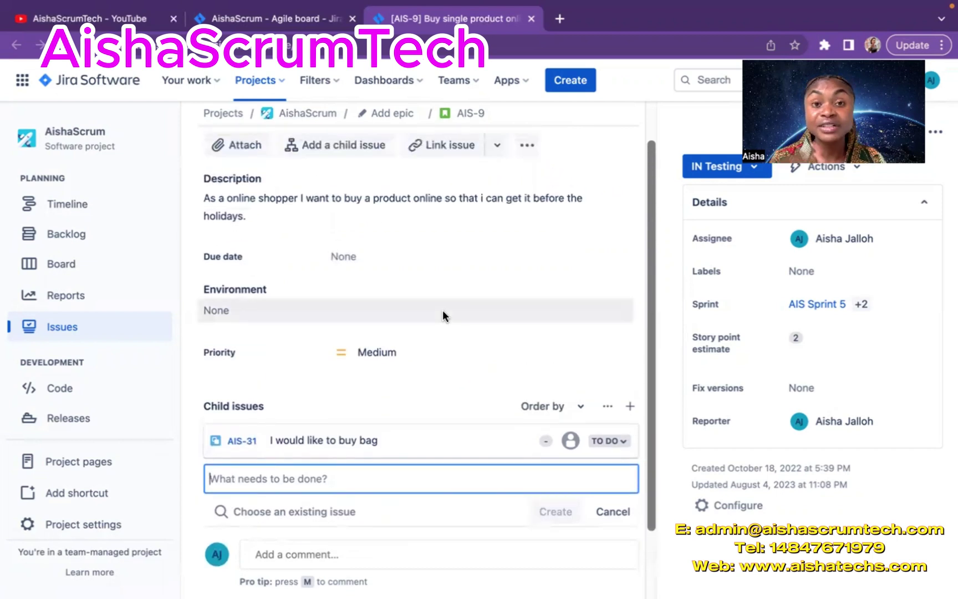
pyautogui.scroll(-3, 442, 311)
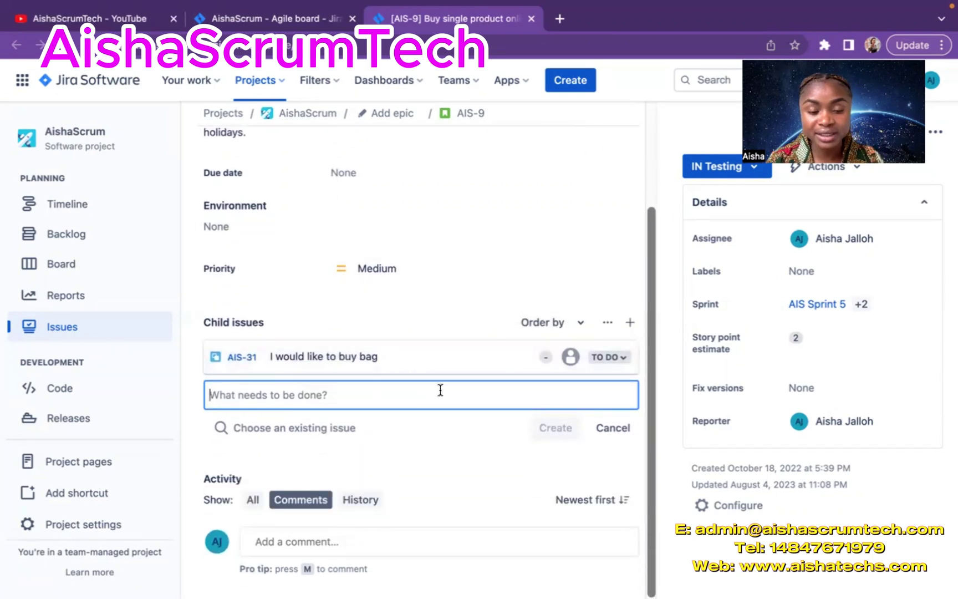
pyautogui.scroll(1, 441, 391)
pyautogui.scroll(-1, 441, 391)
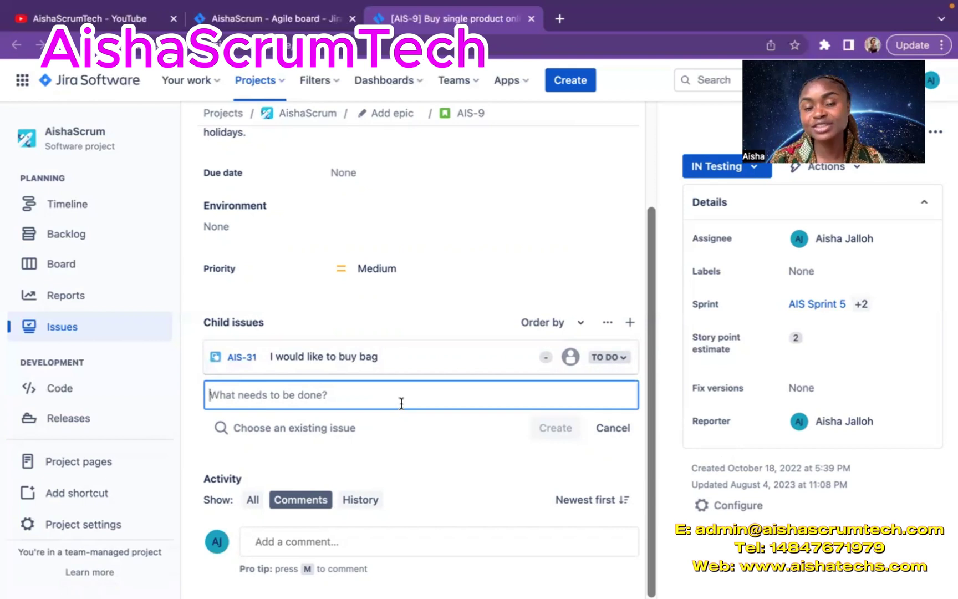
pyautogui.scroll(2, 401, 404)
pyautogui.scroll(3, 401, 404)
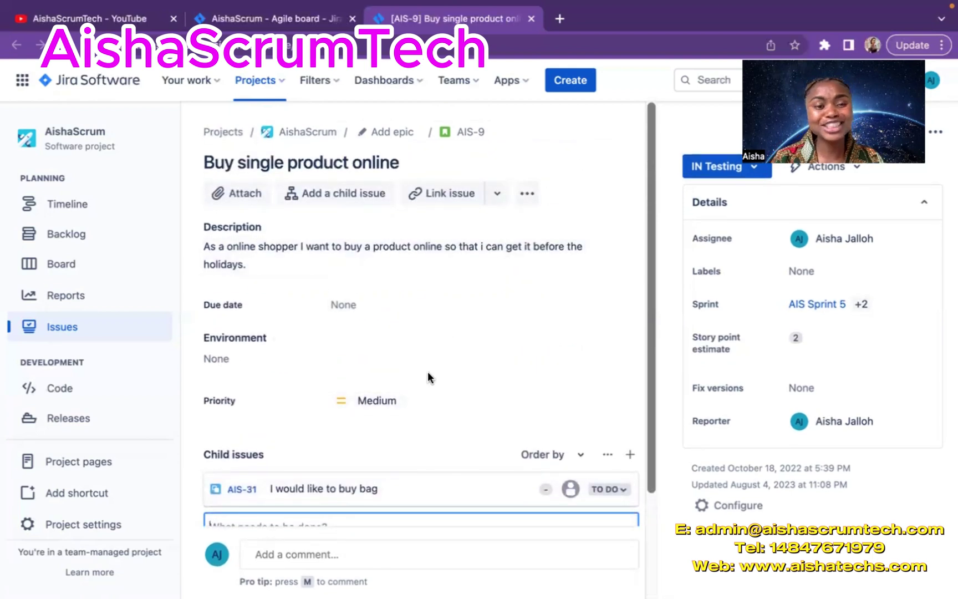
pyautogui.scroll(-1, 428, 377)
pyautogui.scroll(1, 427, 377)
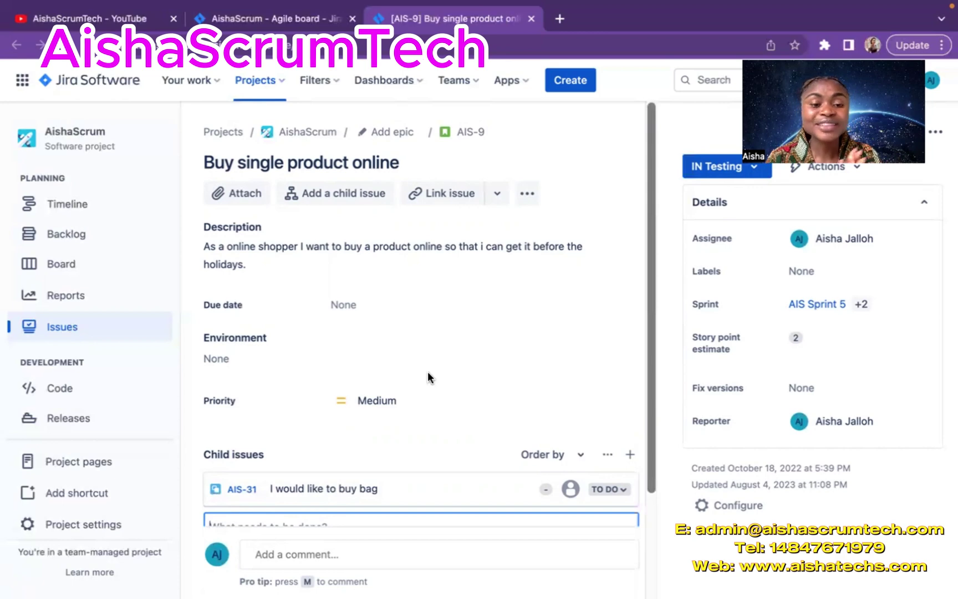
pyautogui.scroll(2, 399, 234)
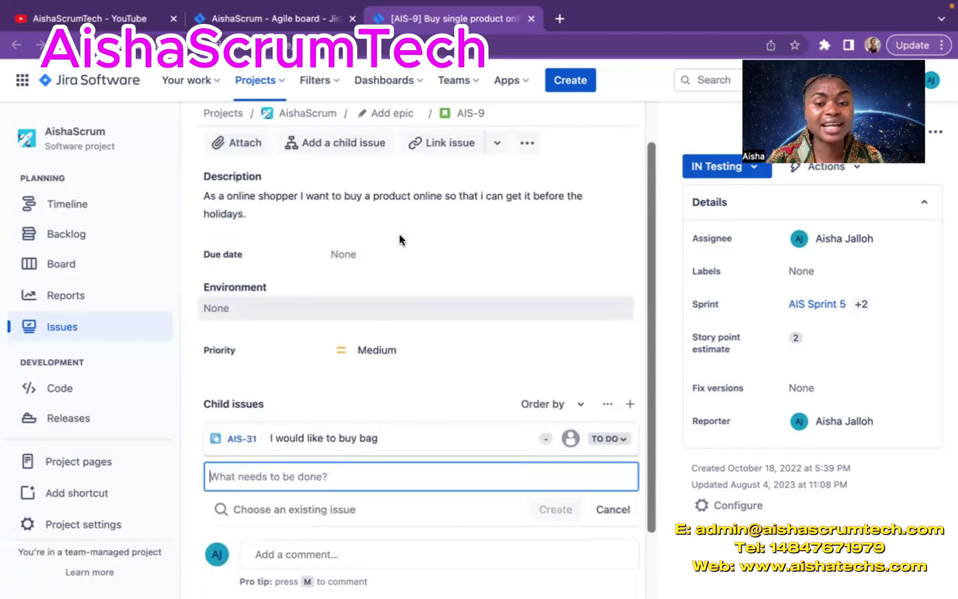
# Create a second child issue titled "I want to buy shoes" under the story "Buy single product online"
pyautogui.scroll(-3, 399, 239)
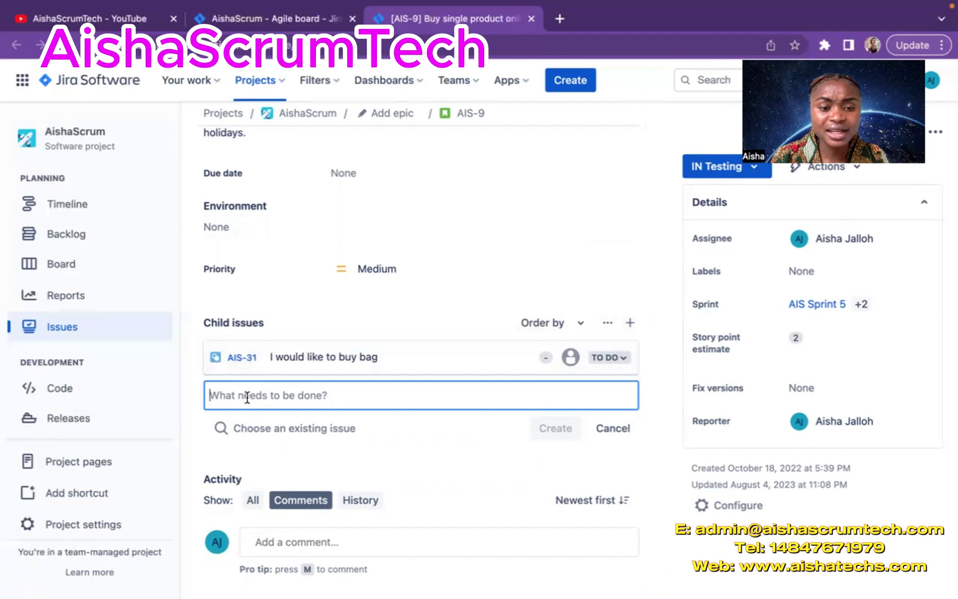
pyautogui.write('B')
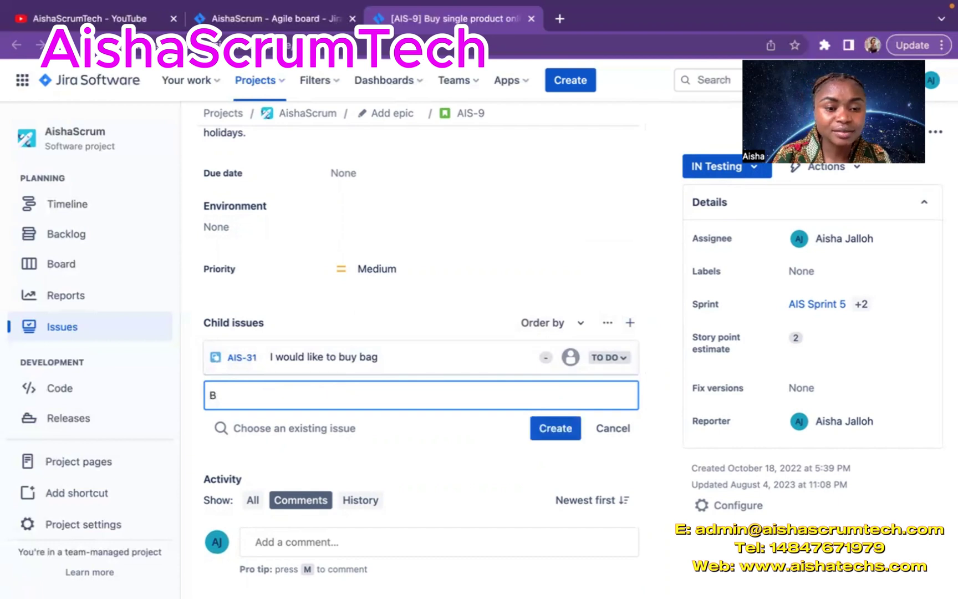
pyautogui.press('BackSpace')
pyautogui.write('I wan')
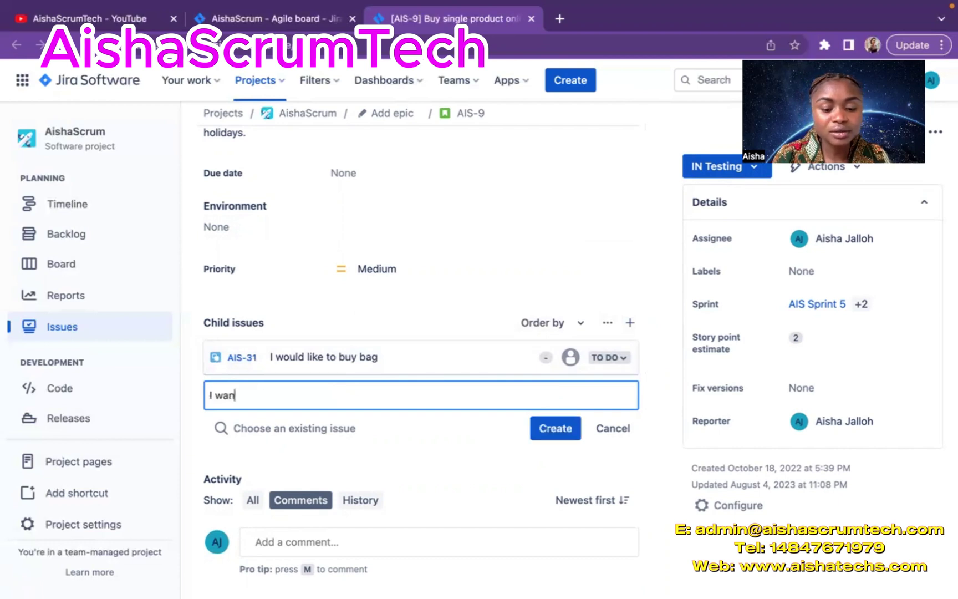
pyautogui.write('t to buy s')
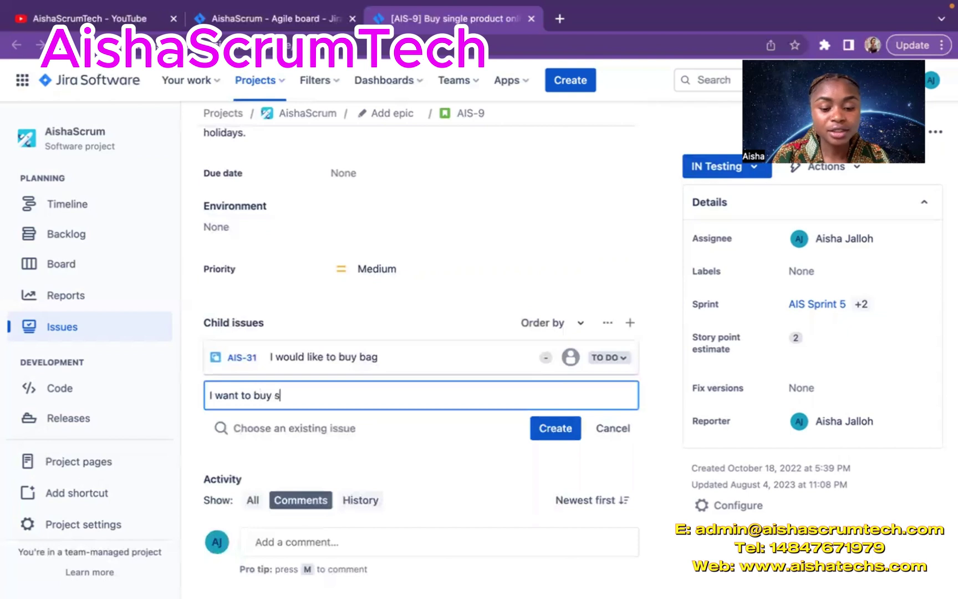
pyautogui.write('hoe')
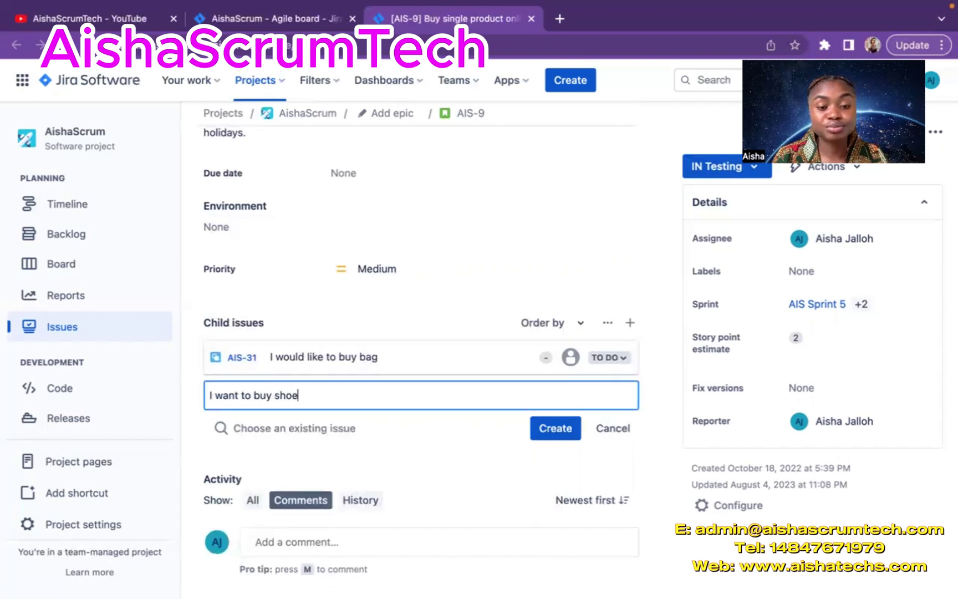
pyautogui.write('s')
pyautogui.click(545, 429)
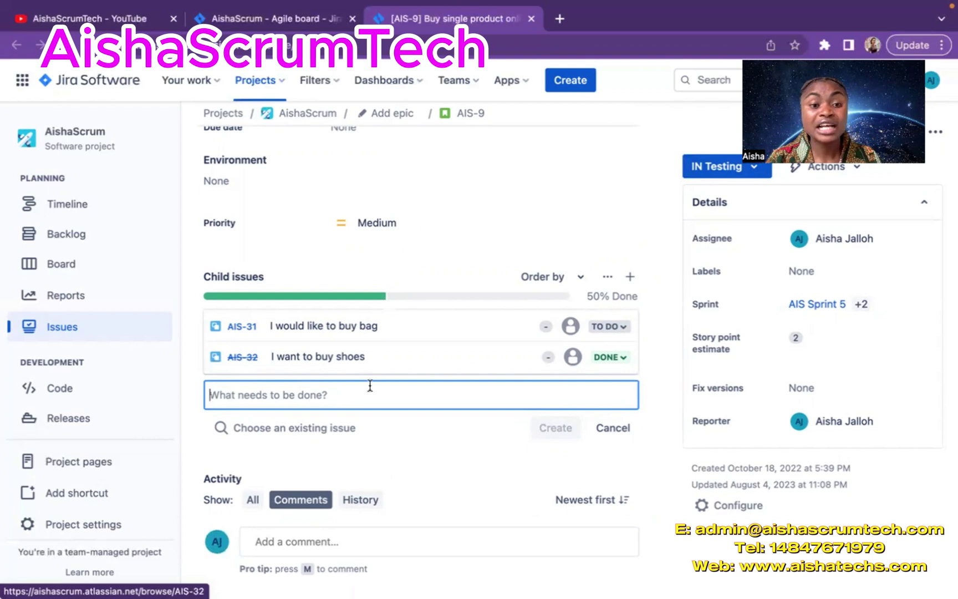
# Review the two child issues, their statuses and the progress bar against the parent story's title and description
pyautogui.scroll(5, 369, 386)
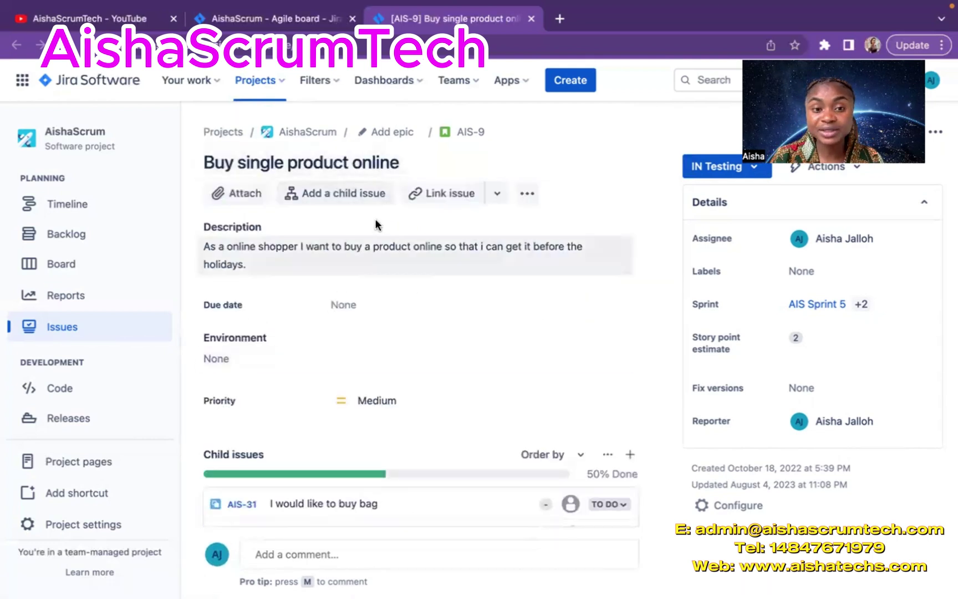
pyautogui.scroll(-2, 425, 426)
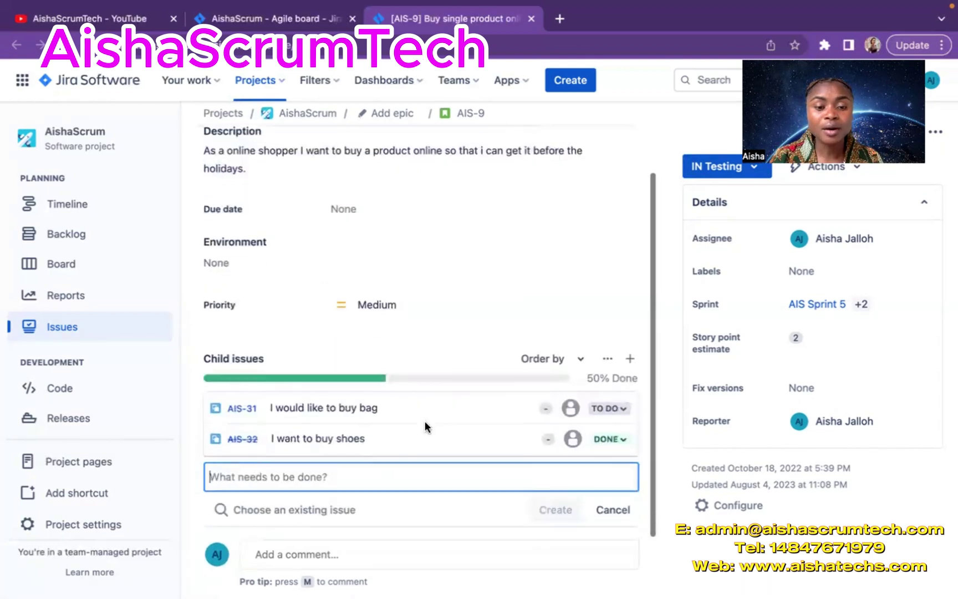
pyautogui.scroll(-2, 424, 421)
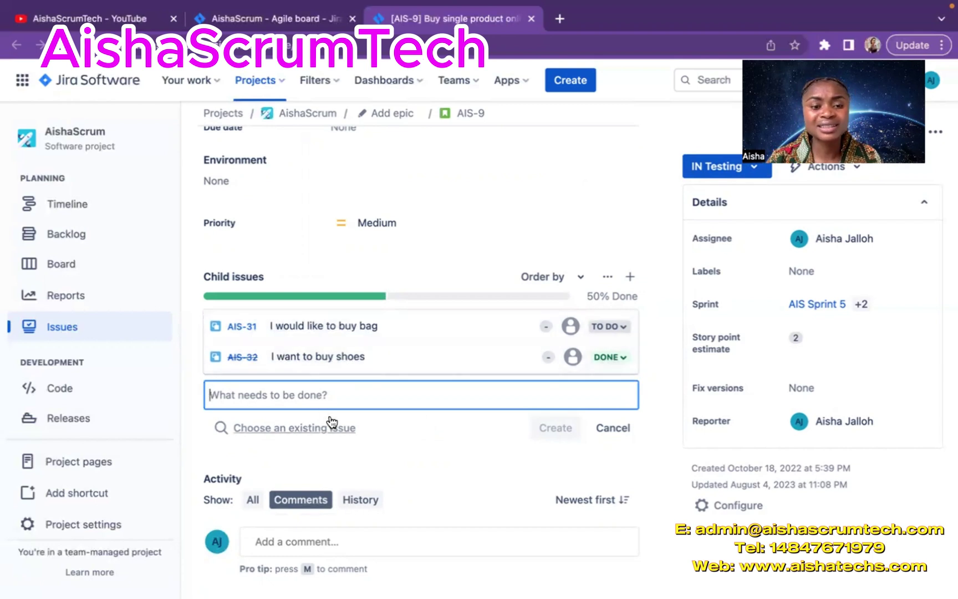
pyautogui.press('Escape')
pyautogui.scroll(4, 331, 422)
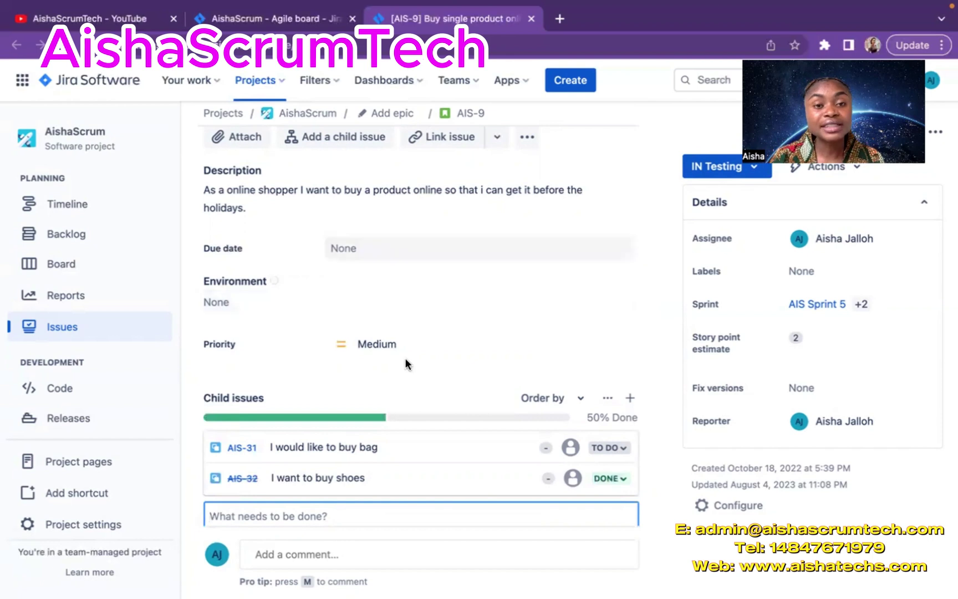
pyautogui.press('Escape')
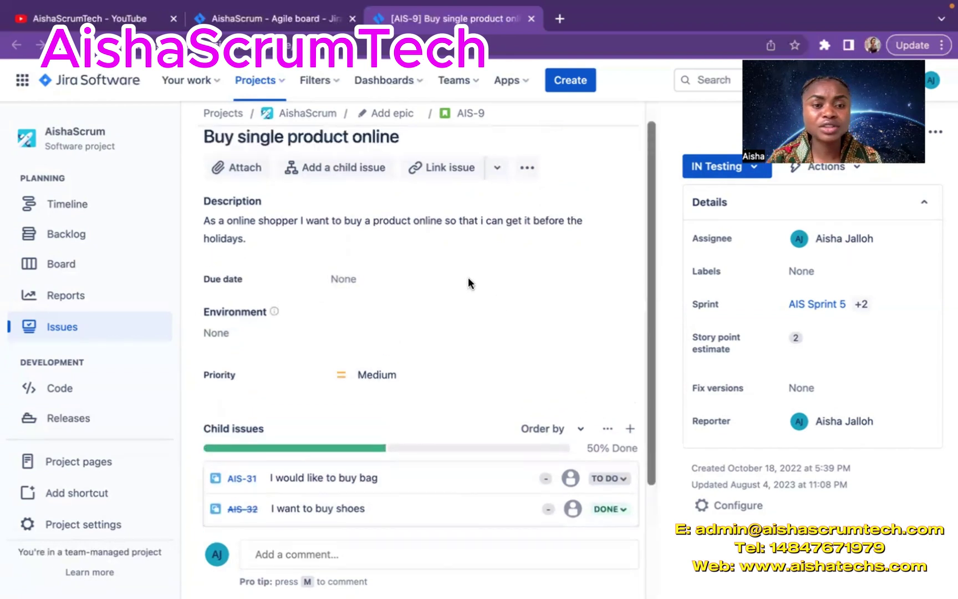